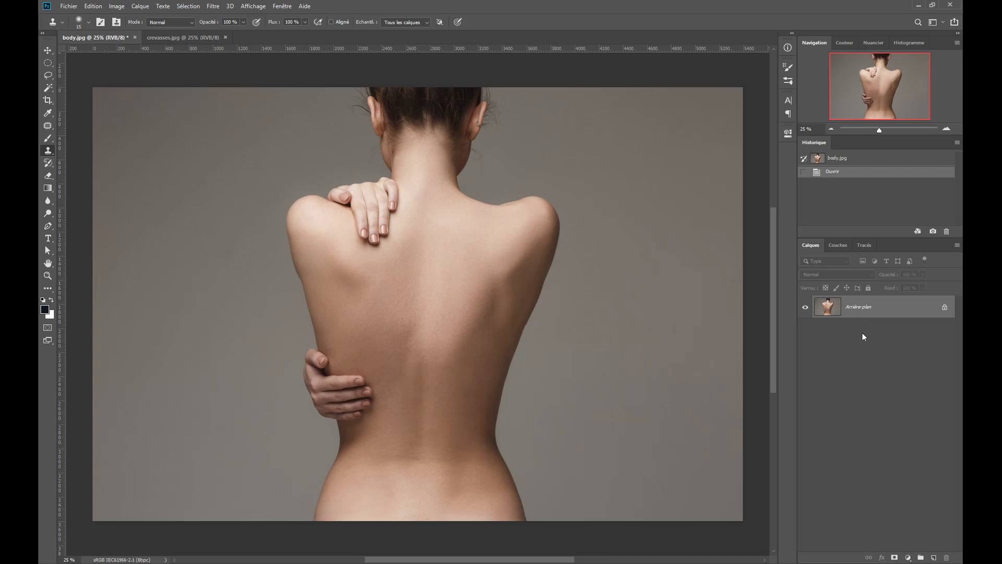
# Step: Duplicate the background layer and copy the crevasses.jpg texture over the woman's back in body.jpg
pyautogui.hotkey('ctrl', 'j')
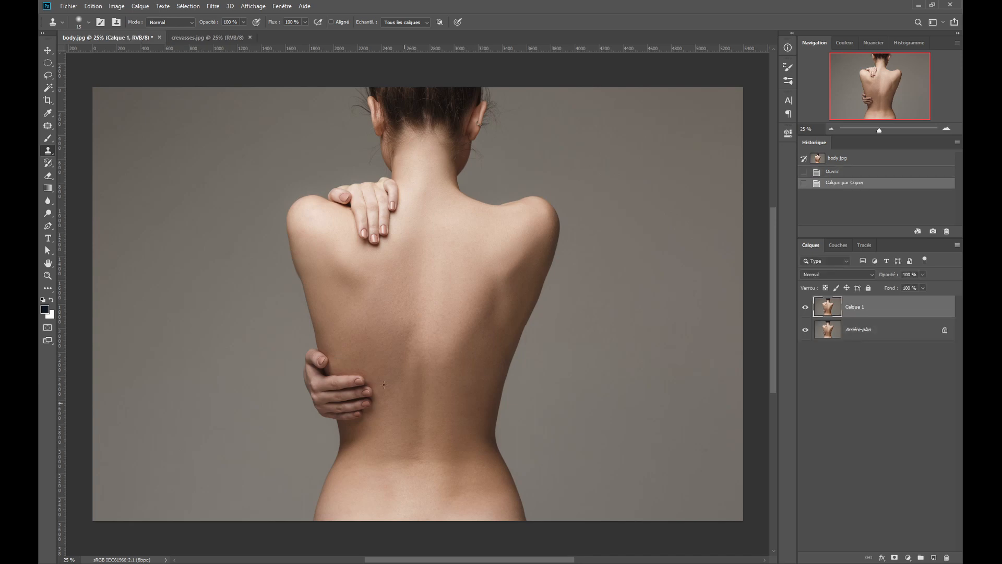
pyautogui.click(199, 37)
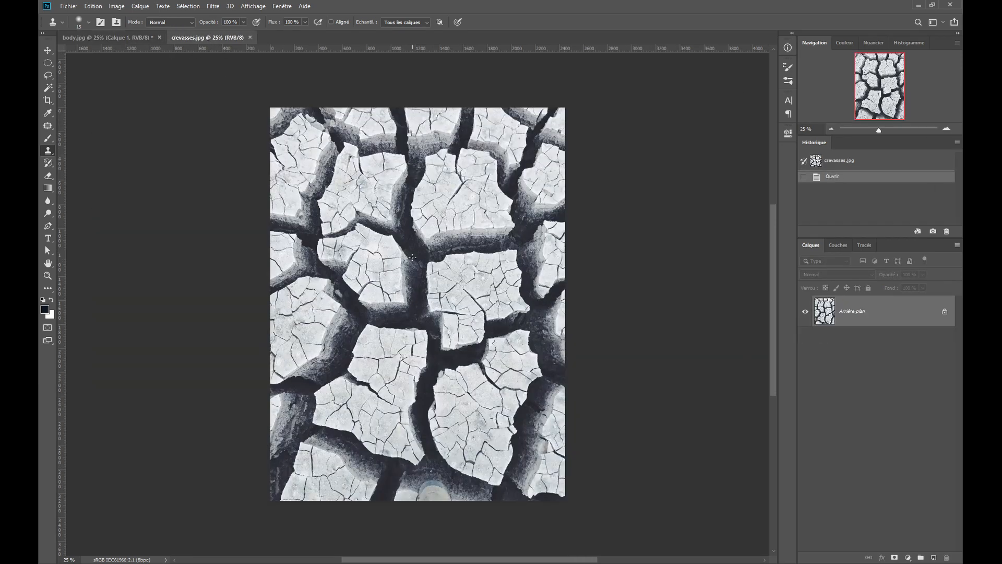
pyautogui.click(47, 51)
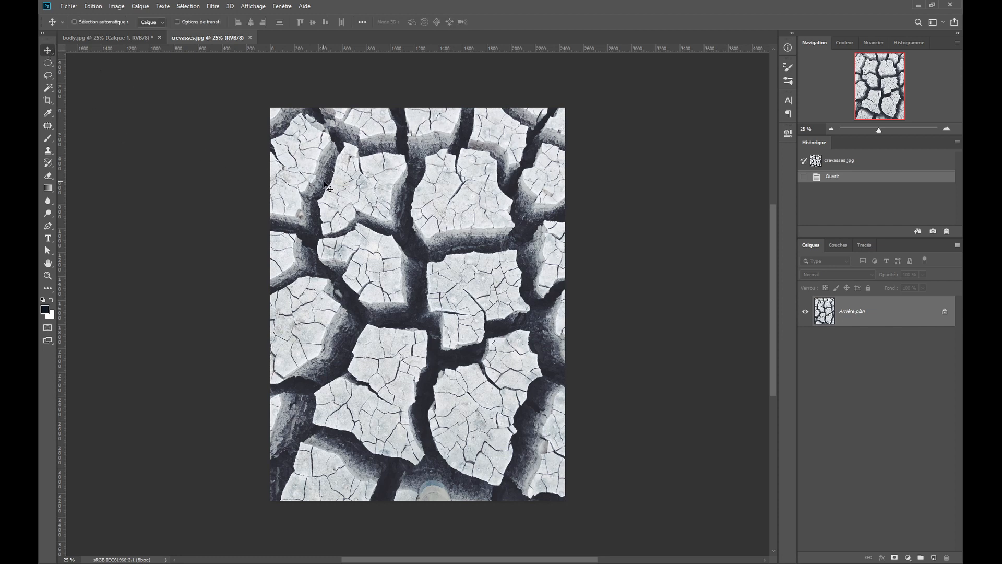
pyautogui.moveTo(325, 184); pyautogui.dragTo(130, 39)
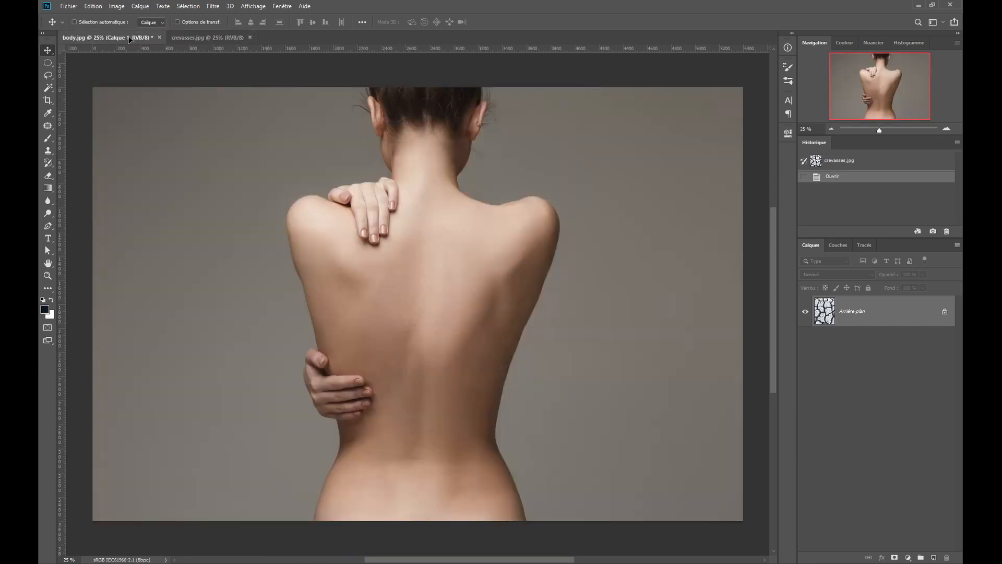
pyautogui.moveTo(129, 39); pyautogui.dragTo(389, 261)
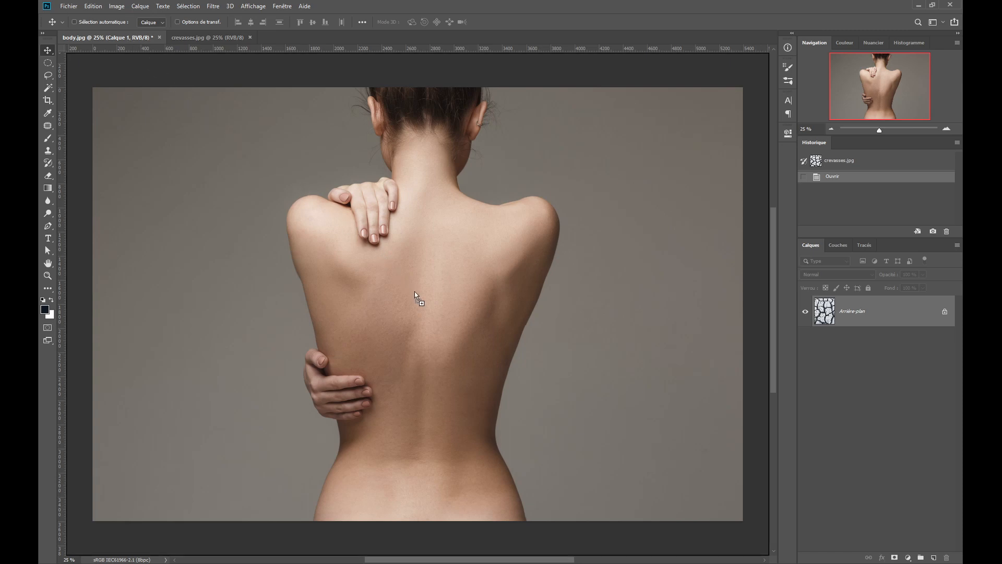
pyautogui.moveTo(415, 292); pyautogui.dragTo(415, 291)
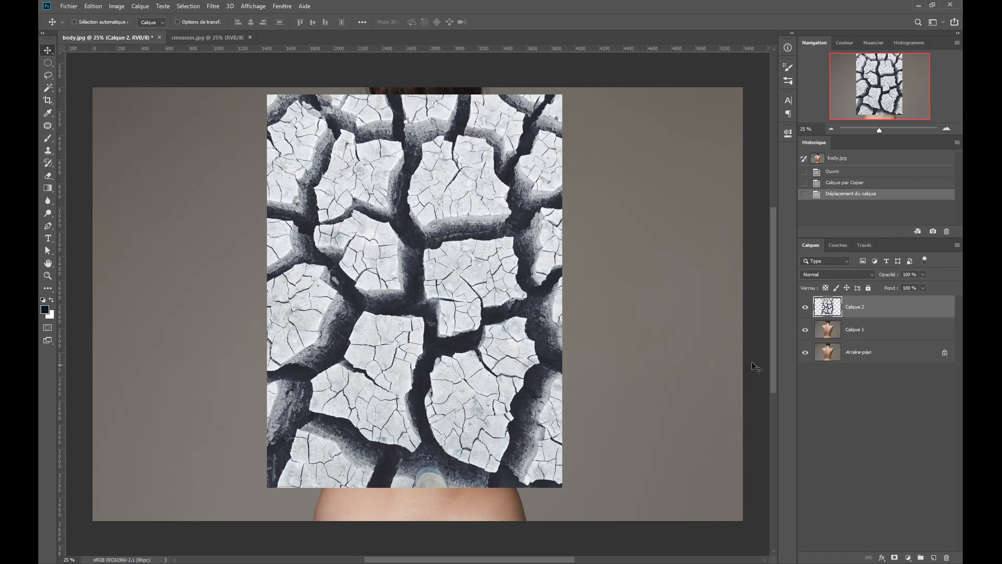
# Step: Lower the crack texture layer's opacity to 38% and scale it to about 97.4%, positioned over the back
pyautogui.moveTo(891, 280); pyautogui.dragTo(861, 282)
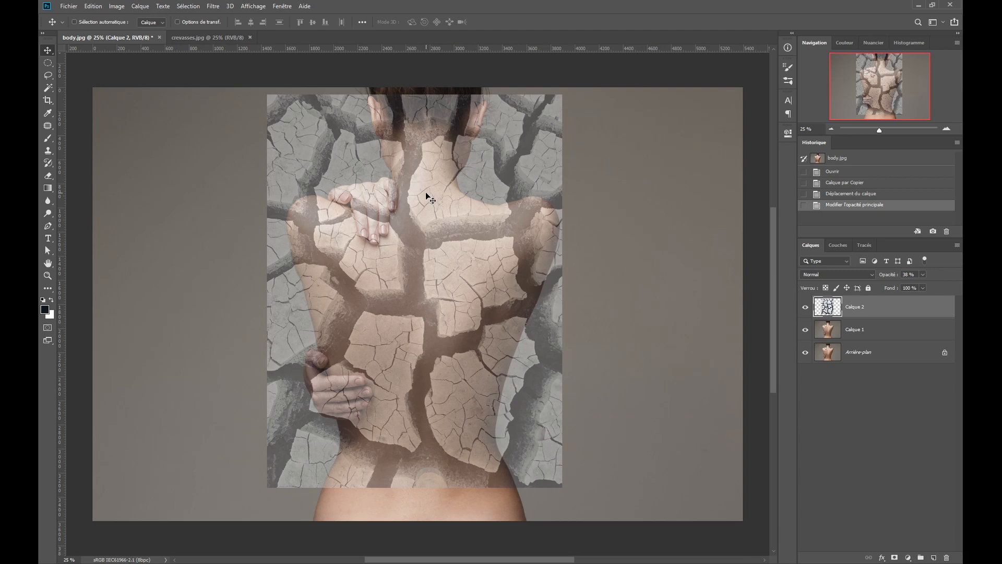
pyautogui.hotkey('ctrl', 't')
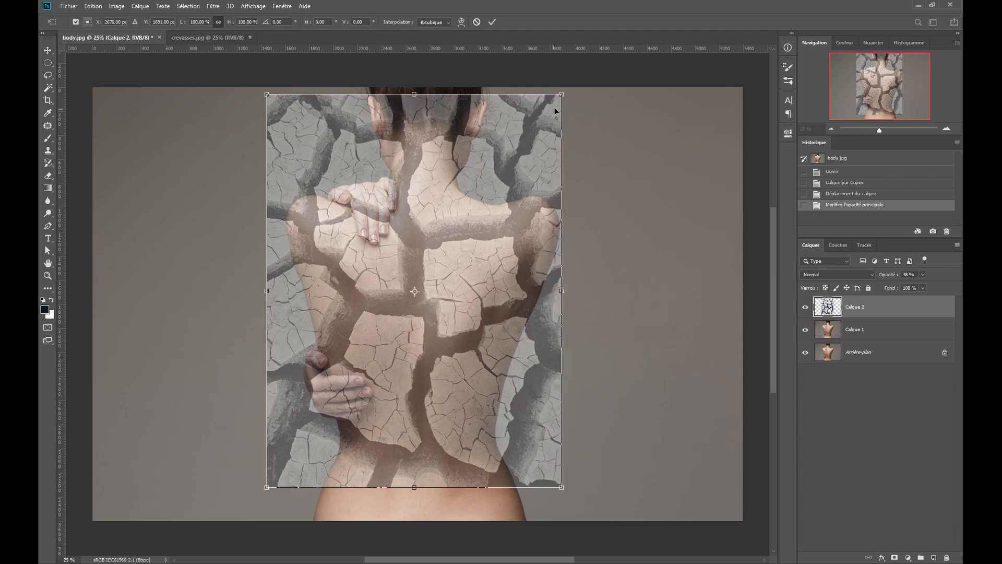
pyautogui.moveTo(562, 94); pyautogui.dragTo(552, 106)
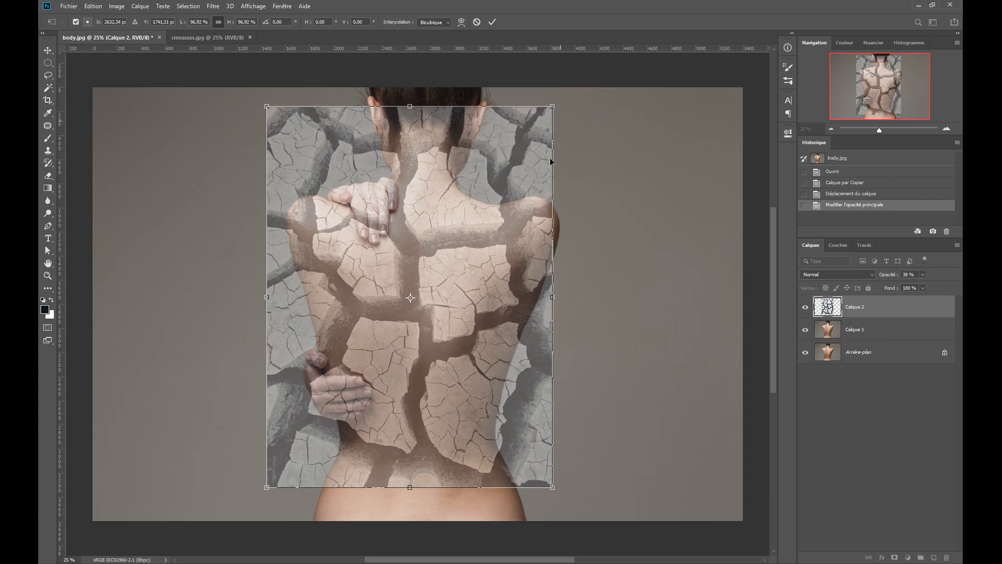
pyautogui.moveTo(513, 203); pyautogui.dragTo(522, 249)
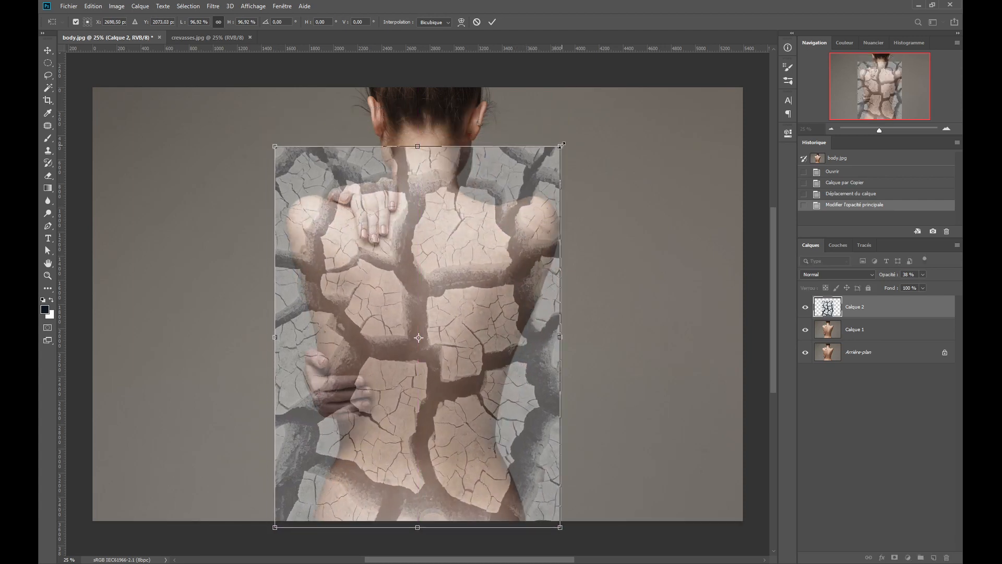
pyautogui.moveTo(562, 146); pyautogui.dragTo(564, 144)
pyautogui.moveTo(521, 197); pyautogui.dragTo(521, 197)
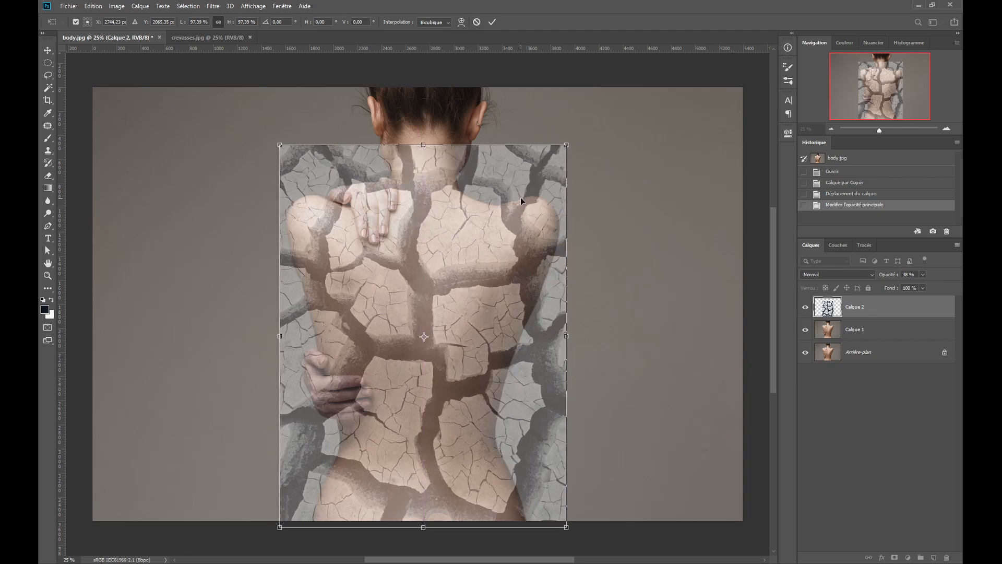
pyautogui.press('Return')
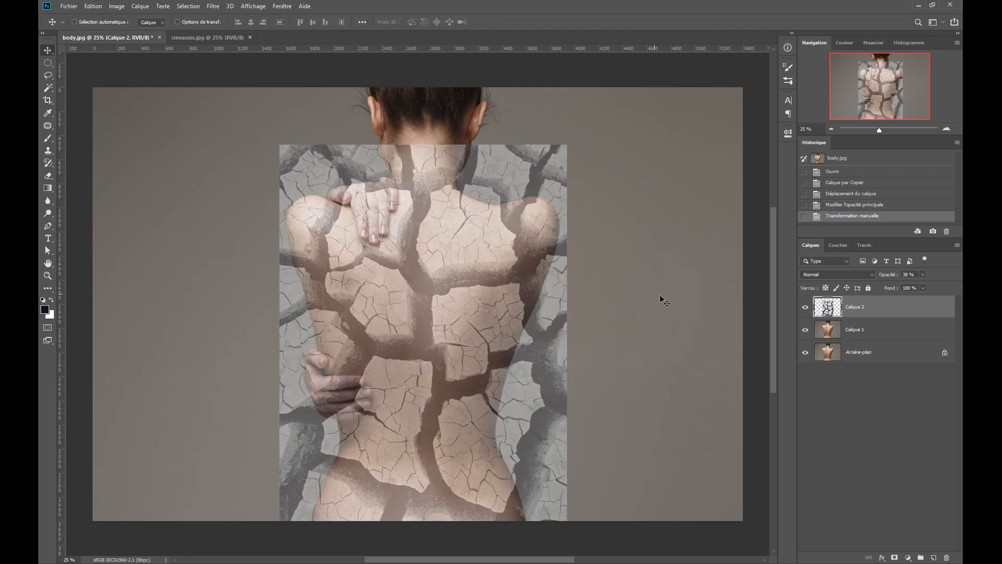
# Step: Add a layer mask to the crack texture layer and set up a 70 px black brush with 80% hardness
pyautogui.click(895, 557)
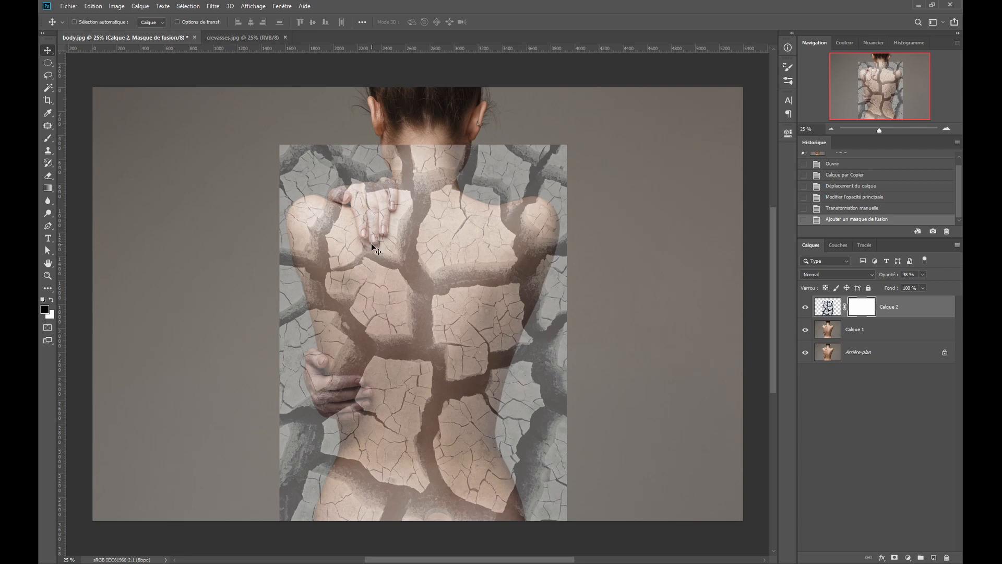
pyautogui.click(46, 136)
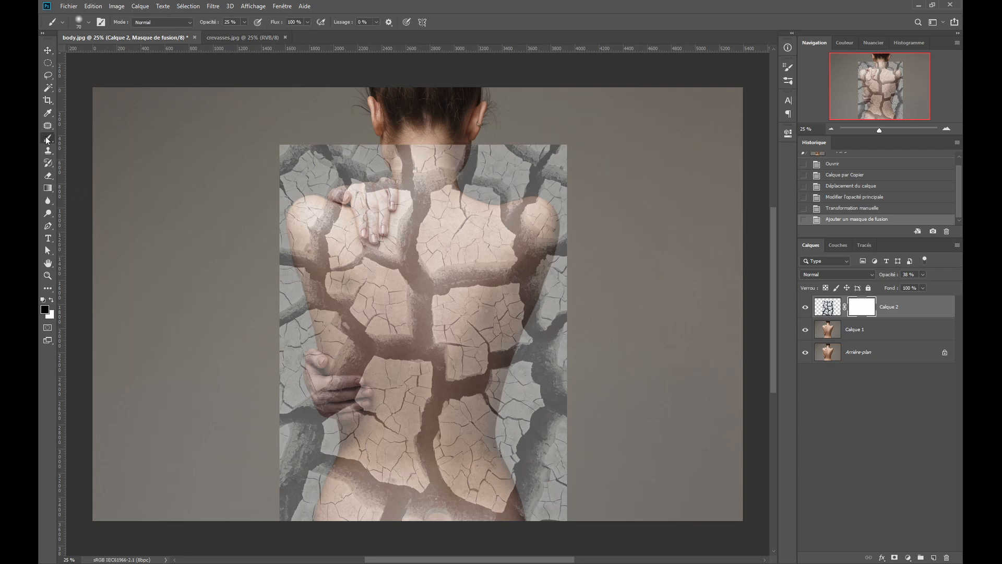
pyautogui.rightClick(358, 216)
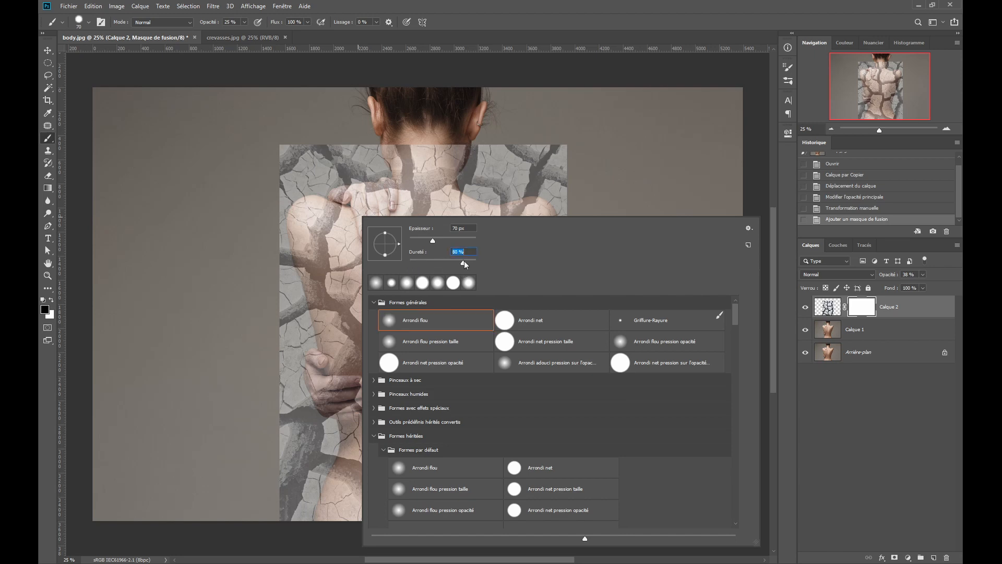
pyautogui.click(497, 31)
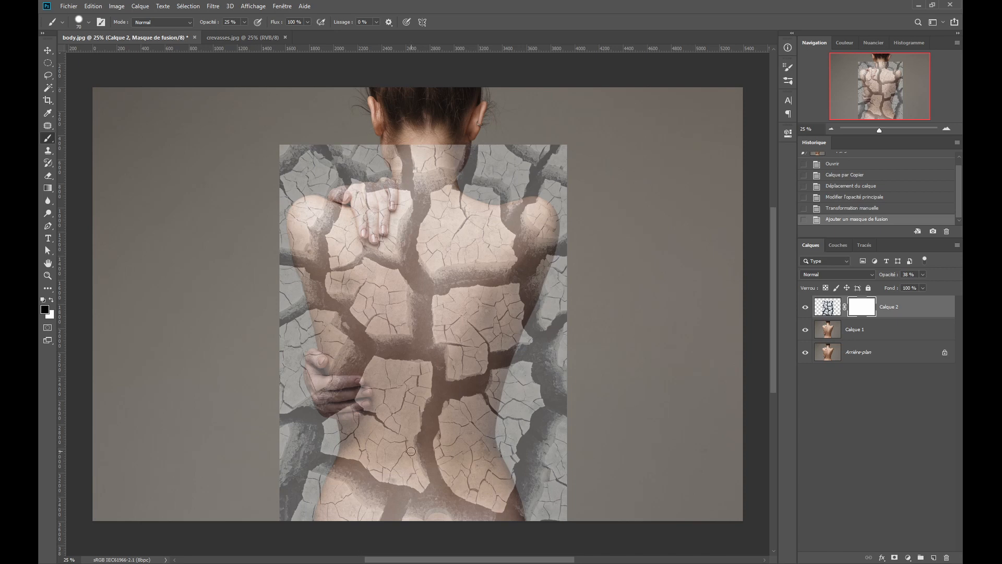
# Step: Mask out the texture in the background around the left shoulder and above the hand, using a larger brush at 100% opacity
pyautogui.scroll(3, 306, 134)
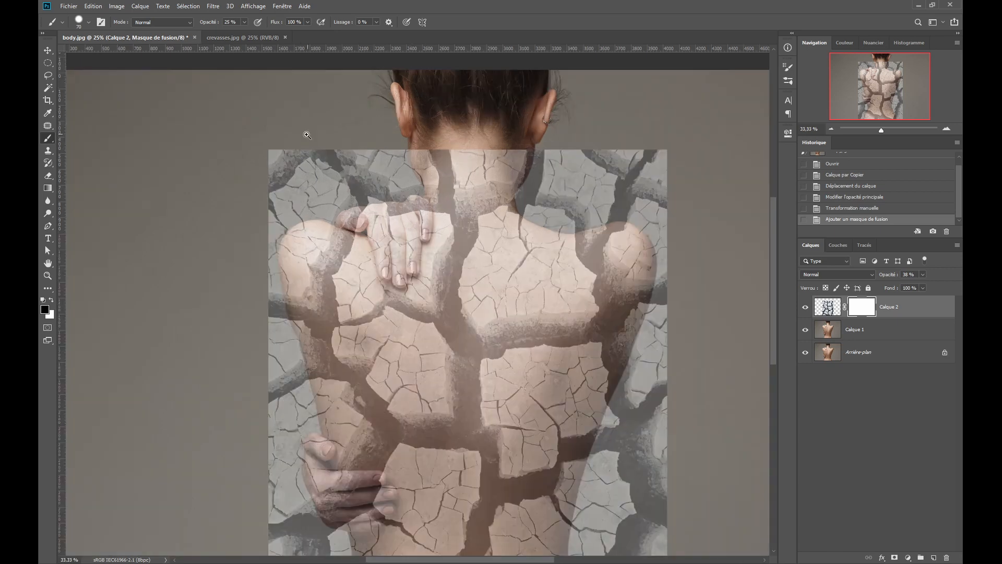
pyautogui.press(']')
pyautogui.press(']')
pyautogui.press(']')
pyautogui.click(246, 309)
pyautogui.press('0')
pyautogui.moveTo(214, 366)
pyautogui.mouseDown()
pyautogui.moveTo(281, 290)
pyautogui.moveTo(349, 283)
pyautogui.moveTo(428, 308)
pyautogui.moveTo(262, 249)
pyautogui.mouseUp()
pyautogui.press(']')
pyautogui.press(']')
pyautogui.press(']')
pyautogui.press(']')
pyautogui.moveTo(225, 192)
pyautogui.mouseDown()
pyautogui.moveTo(412, 187)
pyautogui.moveTo(380, 237)
pyautogui.moveTo(483, 300)
pyautogui.mouseUp()
# Step: Mask the texture off the knuckles and little finger of the hand on the shoulder with a smaller brush
pyautogui.scroll(2, 481, 318)
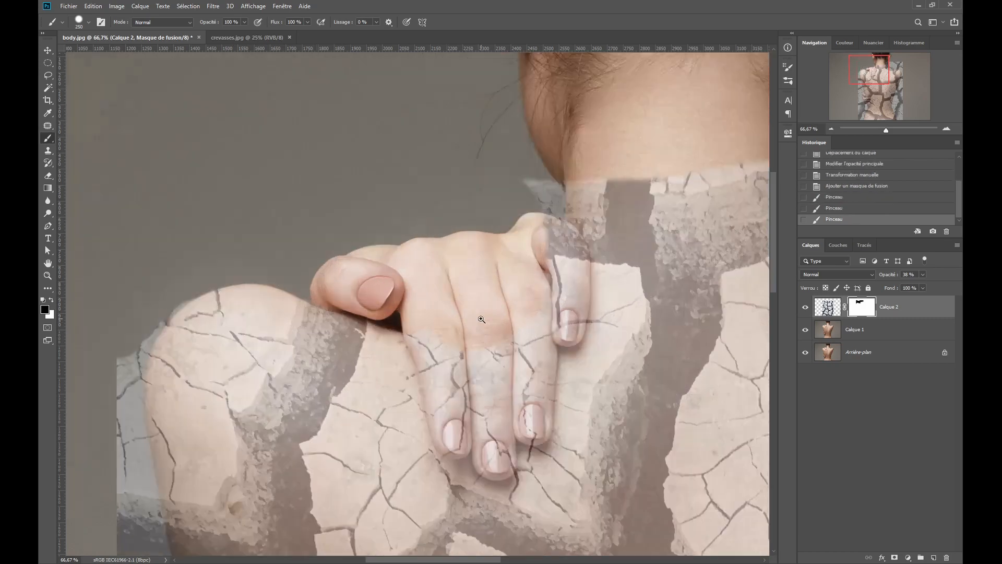
pyautogui.press('[')
pyautogui.press('[')
pyautogui.press('[')
pyautogui.press('[')
pyautogui.press('[')
pyautogui.press('[')
pyautogui.press('[')
pyautogui.press('[')
pyautogui.moveTo(365, 363)
pyautogui.mouseDown()
pyautogui.moveTo(385, 421)
pyautogui.moveTo(508, 366)
pyautogui.moveTo(598, 161)
pyautogui.moveTo(663, 176)
pyautogui.moveTo(655, 349)
pyautogui.mouseUp()
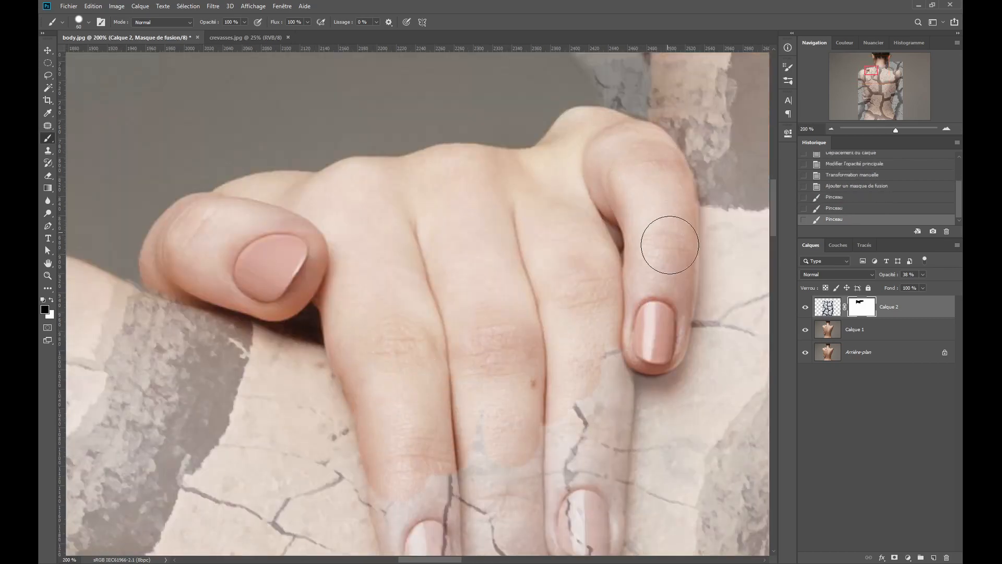
pyautogui.moveTo(670, 246); pyautogui.dragTo(661, 320)
# Step: Mask the texture off the ring fingertip and paint the cracks back in just below its edge
pyautogui.moveTo(600, 346); pyautogui.dragTo(501, 115)
pyautogui.press('[')
pyautogui.moveTo(498, 136); pyautogui.dragTo(489, 320)
pyautogui.press('[')
pyautogui.press('x')
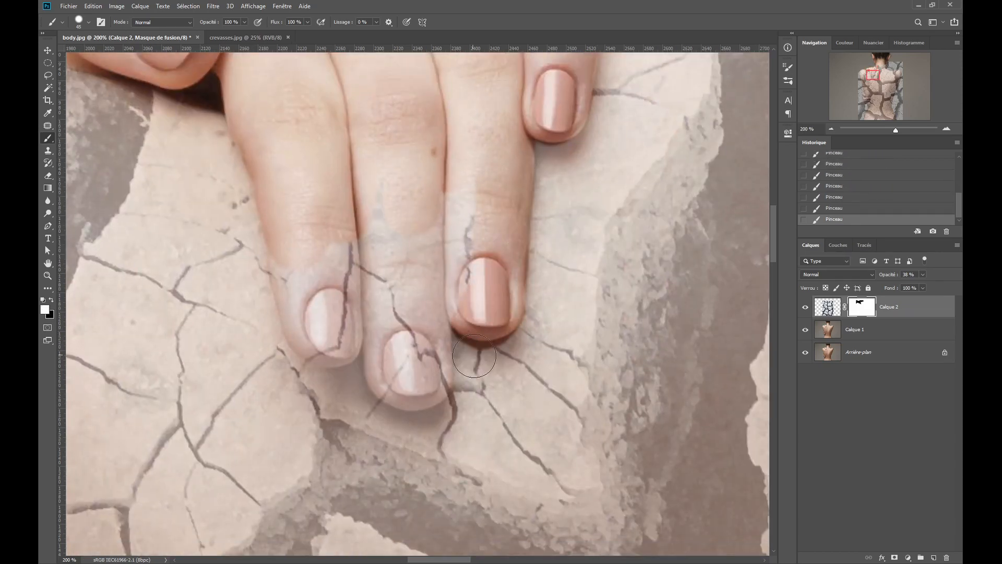
pyautogui.moveTo(476, 357); pyautogui.dragTo(489, 359)
pyautogui.press('x')
pyautogui.moveTo(480, 315); pyautogui.dragTo(465, 163)
# Step: Mask the remaining texture off the middle and index fingertips of the hand on the shoulder
pyautogui.rightClick(466, 164)
pyautogui.click(788, 69)
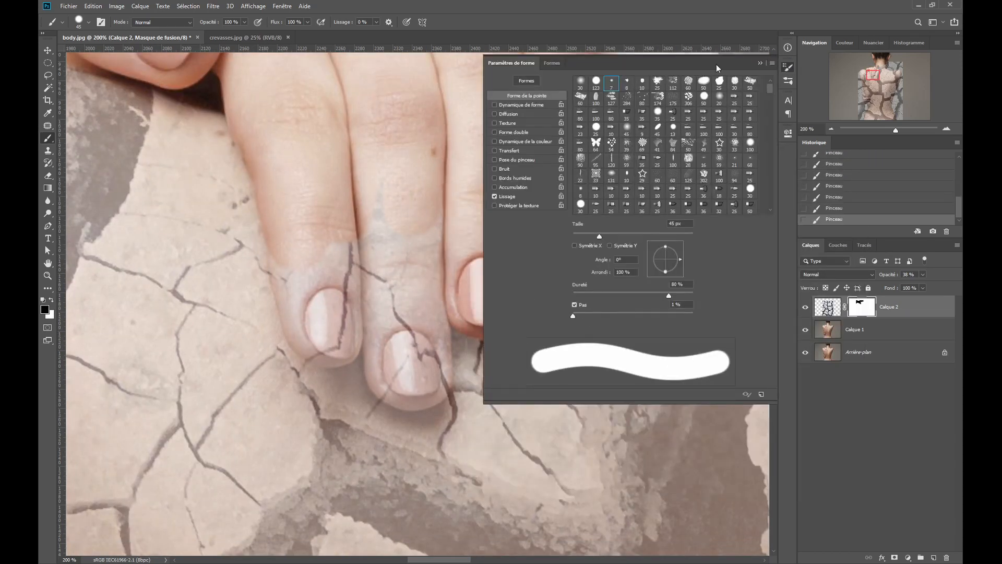
pyautogui.moveTo(419, 222)
pyautogui.mouseDown()
pyautogui.moveTo(425, 300)
pyautogui.moveTo(402, 385)
pyautogui.moveTo(373, 200)
pyautogui.mouseUp()
pyautogui.moveTo(289, 275)
pyautogui.mouseDown()
pyautogui.moveTo(311, 334)
pyautogui.moveTo(324, 320)
pyautogui.mouseUp()
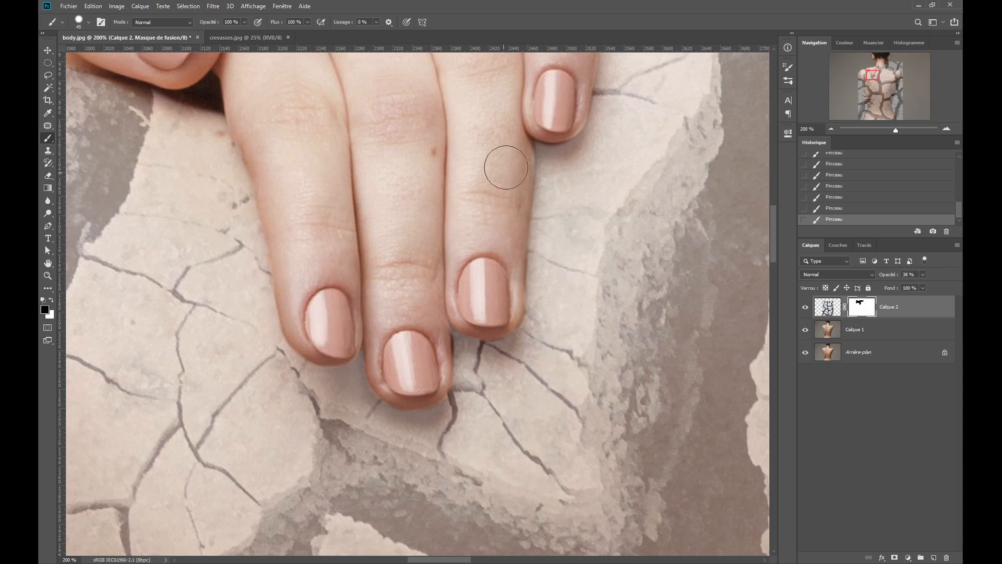
# Step: Mask the texture off the nape of the neck with a larger brush
pyautogui.scroll(-8, 490, 156)
pyautogui.moveTo(465, 180)
pyautogui.mouseDown()
pyautogui.moveTo(425, 240)
pyautogui.moveTo(331, 489)
pyautogui.mouseUp()
pyautogui.press(']')
pyautogui.press(']')
pyautogui.press(']')
pyautogui.press(']')
pyautogui.moveTo(387, 326)
pyautogui.mouseDown()
pyautogui.moveTo(422, 357)
pyautogui.moveTo(503, 311)
pyautogui.mouseUp()
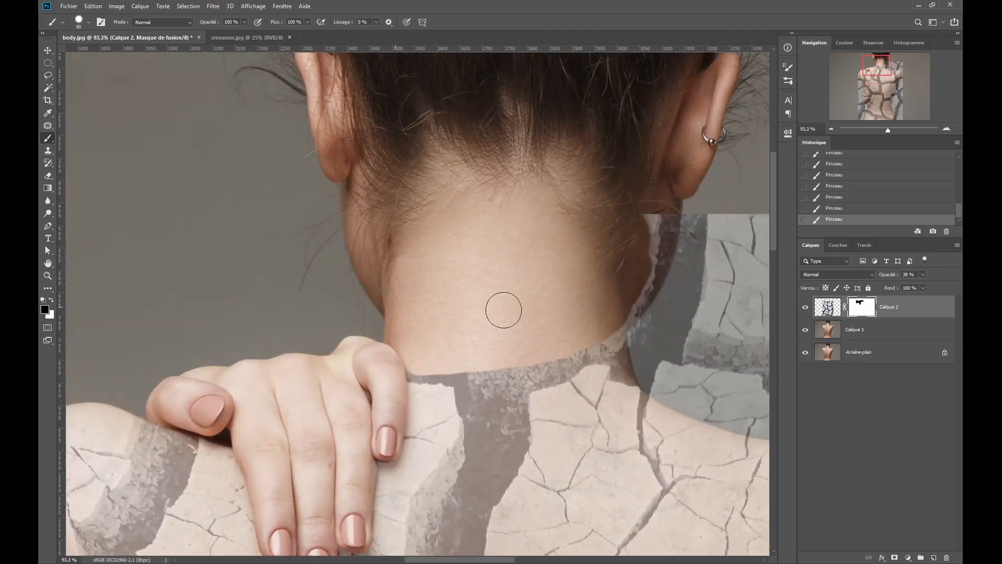
# Step: Mask out the texture beside the neck and in the background above the right shoulder
pyautogui.moveTo(673, 250); pyautogui.dragTo(461, 269)
pyautogui.press(']')
pyautogui.press(']')
pyautogui.press(']')
pyautogui.press(']')
pyautogui.press(']')
pyautogui.press(']')
pyautogui.moveTo(474, 265)
pyautogui.mouseDown()
pyautogui.moveTo(575, 257)
pyautogui.moveTo(523, 314)
pyautogui.mouseUp()
pyautogui.moveTo(626, 334); pyautogui.dragTo(309, 256)
pyautogui.press('[')
pyautogui.press('[')
pyautogui.press('[')
pyautogui.moveTo(126, 292)
pyautogui.mouseDown()
pyautogui.moveTo(185, 336)
pyautogui.moveTo(382, 317)
pyautogui.moveTo(476, 361)
pyautogui.moveTo(466, 218)
pyautogui.moveTo(183, 284)
pyautogui.mouseUp()
# Step: Mask out the texture spilling into the background along the right arm, waist and hip
pyautogui.moveTo(596, 379); pyautogui.dragTo(534, 135)
pyautogui.moveTo(433, 168)
pyautogui.mouseDown()
pyautogui.moveTo(443, 249)
pyautogui.moveTo(419, 360)
pyautogui.moveTo(387, 404)
pyautogui.moveTo(419, 496)
pyautogui.mouseUp()
pyautogui.moveTo(433, 494)
pyautogui.mouseDown()
pyautogui.moveTo(529, 156)
pyautogui.moveTo(517, 247)
pyautogui.mouseUp()
pyautogui.moveTo(449, 154); pyautogui.dragTo(410, 240)
pyautogui.moveTo(410, 240)
pyautogui.mouseDown()
pyautogui.moveTo(490, 143)
pyautogui.moveTo(522, 369)
pyautogui.mouseUp()
pyautogui.moveTo(522, 370)
pyautogui.mouseDown()
pyautogui.moveTo(385, 284)
pyautogui.moveTo(331, 430)
pyautogui.mouseUp()
pyautogui.moveTo(492, 286); pyautogui.dragTo(546, 55)
pyautogui.moveTo(384, 201)
pyautogui.mouseDown()
pyautogui.moveTo(369, 250)
pyautogui.moveTo(347, 395)
pyautogui.moveTo(381, 492)
pyautogui.mouseUp()
pyautogui.moveTo(474, 166); pyautogui.dragTo(443, 231)
pyautogui.moveTo(456, 122)
pyautogui.mouseDown()
pyautogui.moveTo(419, 190)
pyautogui.moveTo(367, 445)
pyautogui.moveTo(391, 56)
pyautogui.mouseUp()
pyautogui.moveTo(334, 157)
pyautogui.mouseDown()
pyautogui.moveTo(360, 210)
pyautogui.moveTo(528, 365)
pyautogui.moveTo(376, 102)
pyautogui.mouseUp()
pyautogui.moveTo(380, 68); pyautogui.dragTo(387, 308)
pyautogui.moveTo(429, 282); pyautogui.dragTo(501, 381)
# Step: Mask out the texture in the background along the outline of the left hip
pyautogui.moveTo(235, 404); pyautogui.dragTo(430, 257)
pyautogui.moveTo(390, 405); pyautogui.dragTo(491, 67)
pyautogui.press('x')
pyautogui.press('x')
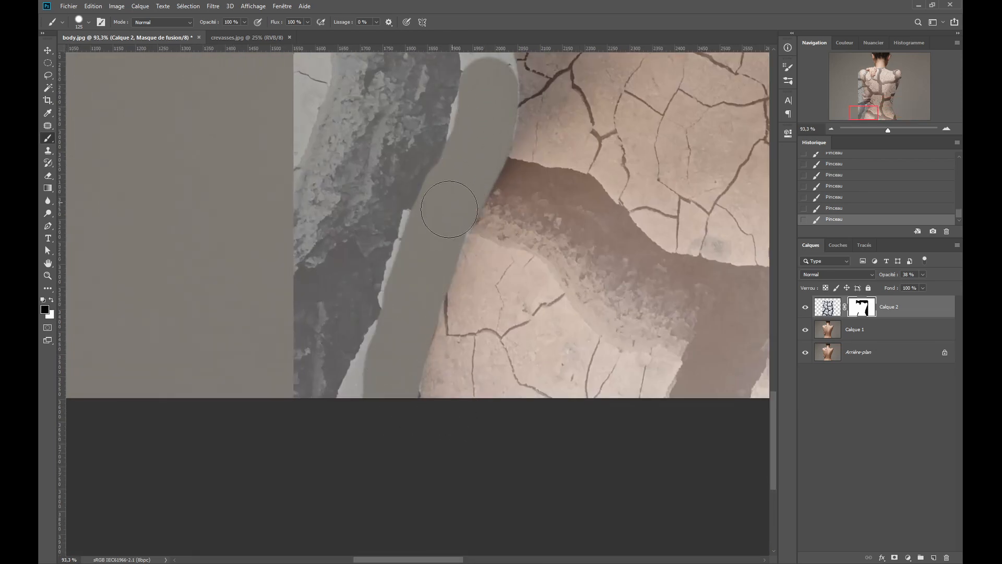
pyautogui.moveTo(448, 209); pyautogui.dragTo(384, 395)
pyautogui.moveTo(457, 64); pyautogui.dragTo(427, 340)
# Step: Mask the texture off the fingertips of the lower hand at the waist with a smaller brush
pyautogui.scroll(6, 427, 340)
pyautogui.press('[')
pyautogui.press('[')
pyautogui.press('[')
pyautogui.press('[')
pyautogui.press('[')
pyautogui.press('[')
pyautogui.moveTo(364, 419)
pyautogui.mouseDown()
pyautogui.moveTo(337, 251)
pyautogui.moveTo(379, 262)
pyautogui.moveTo(540, 246)
pyautogui.moveTo(496, 212)
pyautogui.moveTo(615, 163)
pyautogui.moveTo(564, 117)
pyautogui.moveTo(622, 78)
pyautogui.mouseUp()
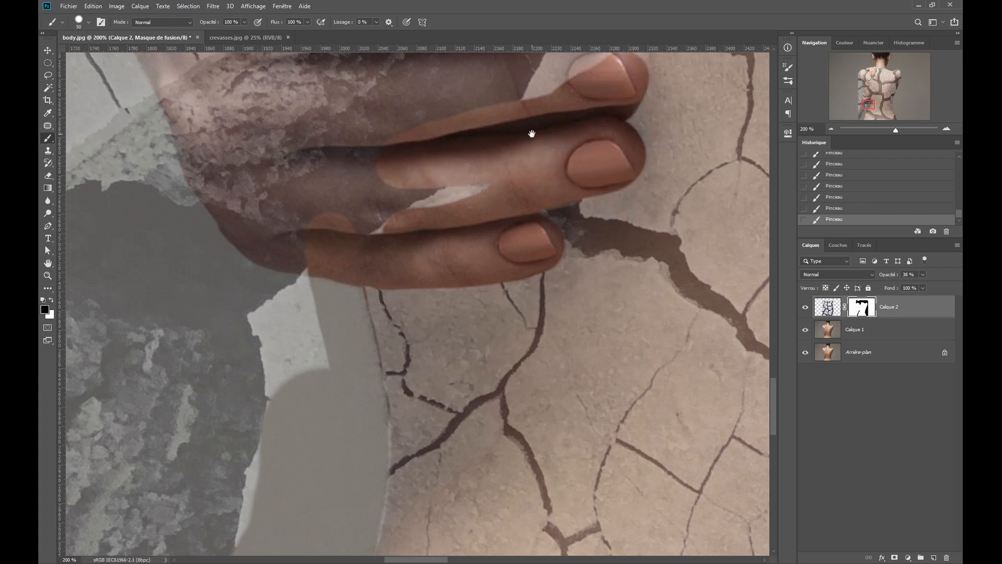
# Step: Mask the remaining texture off the fingers, thumb and back of the lower hand
pyautogui.moveTo(532, 134); pyautogui.dragTo(523, 324)
pyautogui.moveTo(614, 245)
pyautogui.mouseDown()
pyautogui.moveTo(484, 233)
pyautogui.moveTo(557, 176)
pyautogui.moveTo(535, 154)
pyautogui.moveTo(399, 152)
pyautogui.mouseUp()
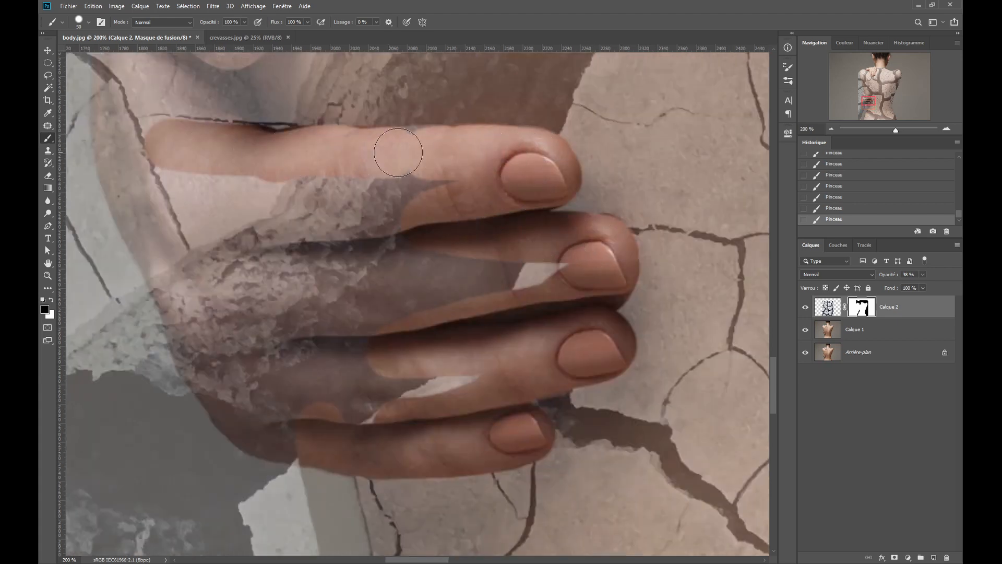
pyautogui.moveTo(459, 208); pyautogui.dragTo(505, 222)
pyautogui.moveTo(616, 282)
pyautogui.mouseDown()
pyautogui.moveTo(368, 409)
pyautogui.moveTo(360, 193)
pyautogui.moveTo(161, 275)
pyautogui.moveTo(314, 453)
pyautogui.mouseUp()
pyautogui.moveTo(277, 400)
pyautogui.mouseDown()
pyautogui.moveTo(452, 302)
pyautogui.moveTo(430, 157)
pyautogui.moveTo(371, 127)
pyautogui.moveTo(360, 176)
pyautogui.moveTo(396, 549)
pyautogui.mouseUp()
pyautogui.moveTo(367, 238)
pyautogui.mouseDown()
pyautogui.moveTo(430, 512)
pyautogui.moveTo(329, 77)
pyautogui.mouseUp()
pyautogui.moveTo(337, 130); pyautogui.dragTo(390, 356)
pyautogui.moveTo(378, 297)
pyautogui.mouseDown()
pyautogui.moveTo(316, 135)
pyautogui.moveTo(367, 378)
pyautogui.mouseUp()
pyautogui.moveTo(362, 372)
pyautogui.mouseDown()
pyautogui.moveTo(316, 258)
pyautogui.moveTo(294, 76)
pyautogui.mouseUp()
pyautogui.moveTo(296, 79)
pyautogui.mouseDown()
pyautogui.moveTo(332, 331)
pyautogui.moveTo(339, 87)
pyautogui.mouseUp()
pyautogui.moveTo(349, 131); pyautogui.dragTo(389, 386)
pyautogui.moveTo(389, 316)
pyautogui.mouseDown()
pyautogui.moveTo(407, 273)
pyautogui.moveTo(438, 257)
pyautogui.mouseUp()
# Step: Mask out the leftover texture in the background left of the body with a larger brush
pyautogui.scroll(-6, 354, 366)
pyautogui.moveTo(334, 378); pyautogui.dragTo(282, 132)
pyautogui.press(']')
pyautogui.press(']')
pyautogui.press(']')
pyautogui.press(']')
pyautogui.press(']')
pyautogui.press(']')
pyautogui.moveTo(283, 148)
pyautogui.mouseDown()
pyautogui.moveTo(295, 474)
pyautogui.moveTo(306, 206)
pyautogui.mouseUp()
pyautogui.moveTo(348, 274)
pyautogui.mouseDown()
pyautogui.moveTo(387, 409)
pyautogui.moveTo(331, 459)
pyautogui.moveTo(338, 241)
pyautogui.mouseUp()
pyautogui.moveTo(292, 261); pyautogui.dragTo(324, 365)
# Step: Paint a tapering strip of cracks back onto the nape in white and refine its outline with a smaller brush
pyautogui.scroll(-3, 324, 289)
pyautogui.scroll(3, 407, 173)
pyautogui.moveTo(407, 172)
pyautogui.mouseDown()
pyautogui.moveTo(442, 227)
pyautogui.moveTo(472, 240)
pyautogui.moveTo(420, 99)
pyautogui.moveTo(432, 234)
pyautogui.mouseUp()
pyautogui.scroll(3, 452, 246)
pyautogui.press('x')
pyautogui.moveTo(472, 171)
pyautogui.mouseDown()
pyautogui.moveTo(487, 340)
pyautogui.moveTo(475, 292)
pyautogui.mouseUp()
pyautogui.moveTo(461, 215)
pyautogui.mouseDown()
pyautogui.moveTo(393, 313)
pyautogui.moveTo(402, 346)
pyautogui.moveTo(394, 304)
pyautogui.moveTo(445, 166)
pyautogui.moveTo(391, 264)
pyautogui.moveTo(472, 242)
pyautogui.moveTo(419, 416)
pyautogui.moveTo(426, 384)
pyautogui.mouseUp()
pyautogui.press('[')
pyautogui.press('[')
pyautogui.press('[')
pyautogui.press('[')
pyautogui.press('x')
pyautogui.press('x')
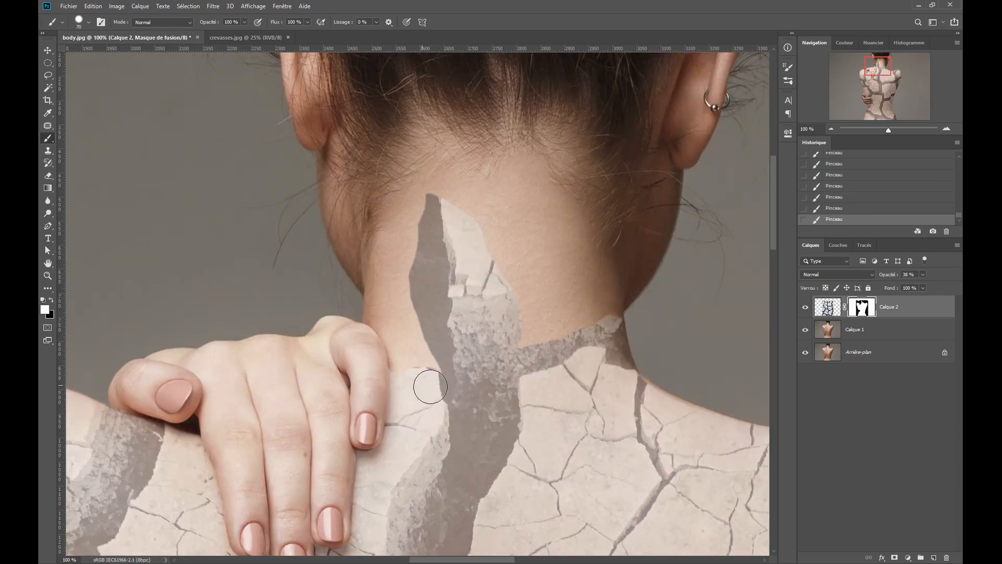
pyautogui.press('x')
pyautogui.press('x')
pyautogui.scroll(-3, 478, 283)
pyautogui.scroll(3, 479, 285)
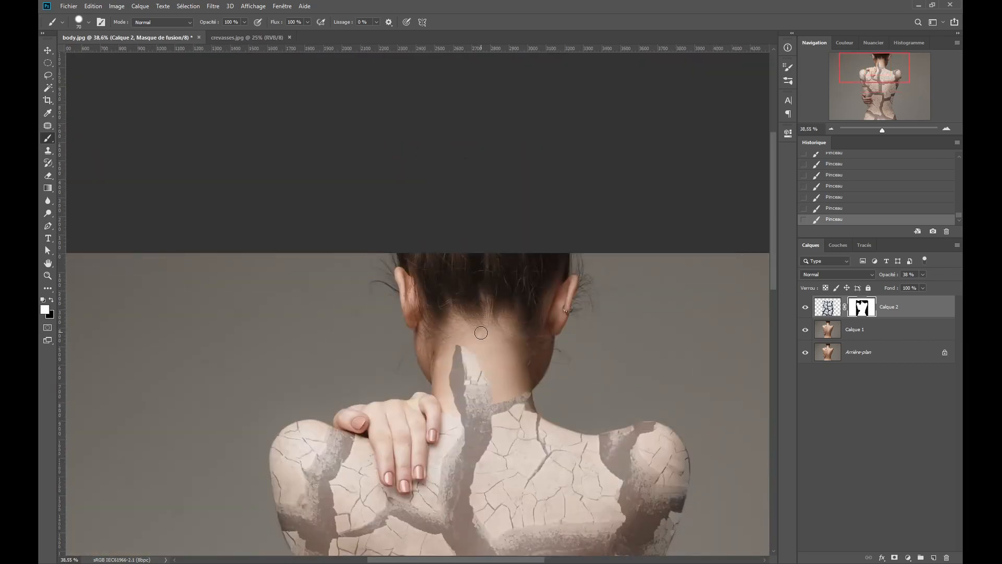
pyautogui.moveTo(491, 371); pyautogui.dragTo(478, 234)
# Step: Set the crack texture layer's blend mode to Densité linéaire + and its opacity to 100%
pyautogui.scroll(-3, 481, 237)
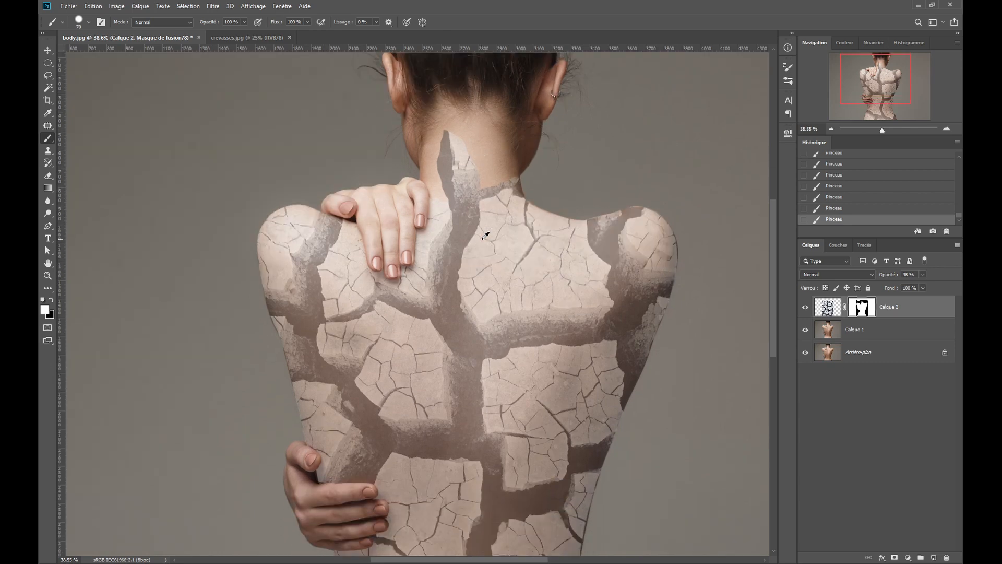
pyautogui.scroll(-3, 482, 238)
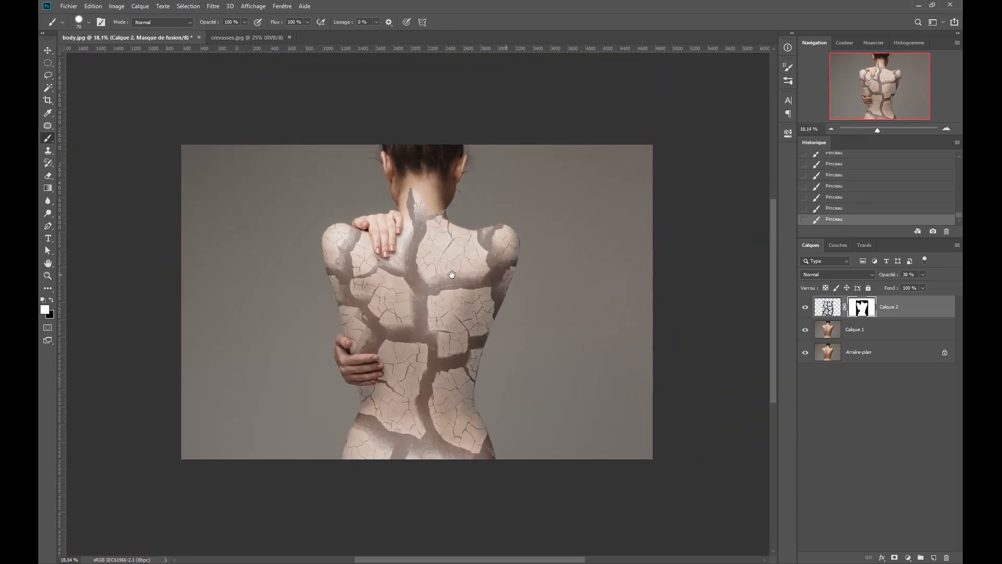
pyautogui.click(833, 273)
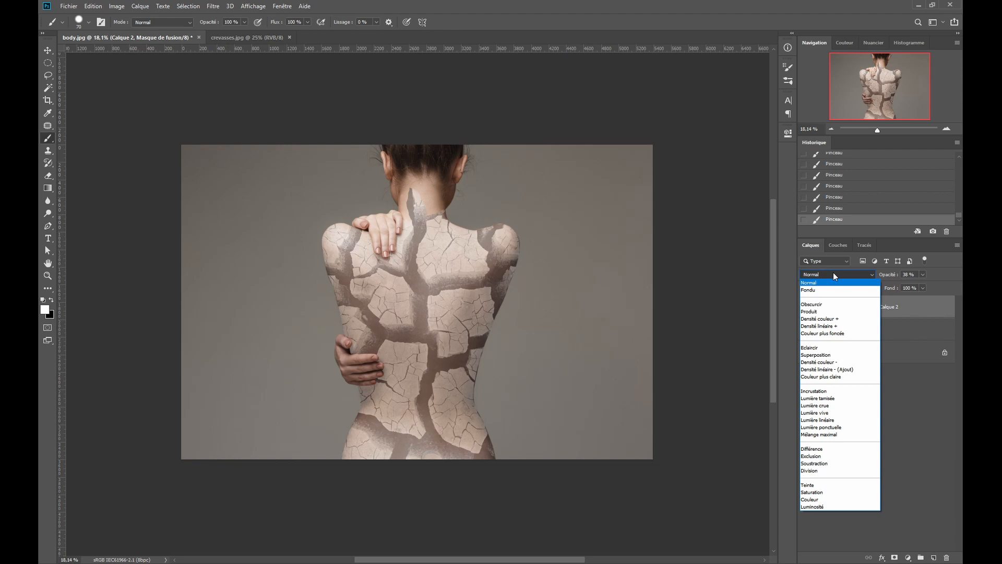
pyautogui.click(837, 327)
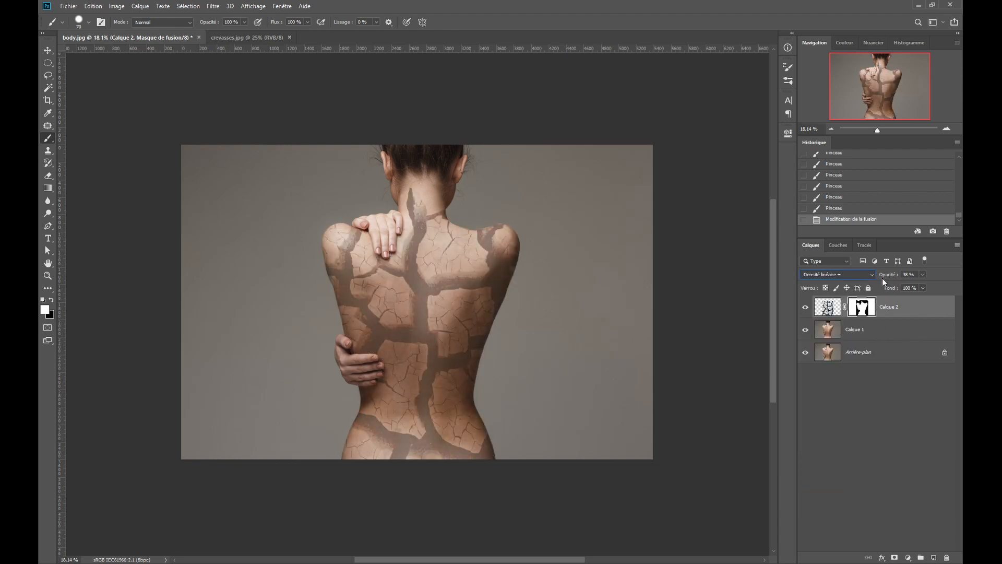
pyautogui.moveTo(887, 275); pyautogui.dragTo(934, 276)
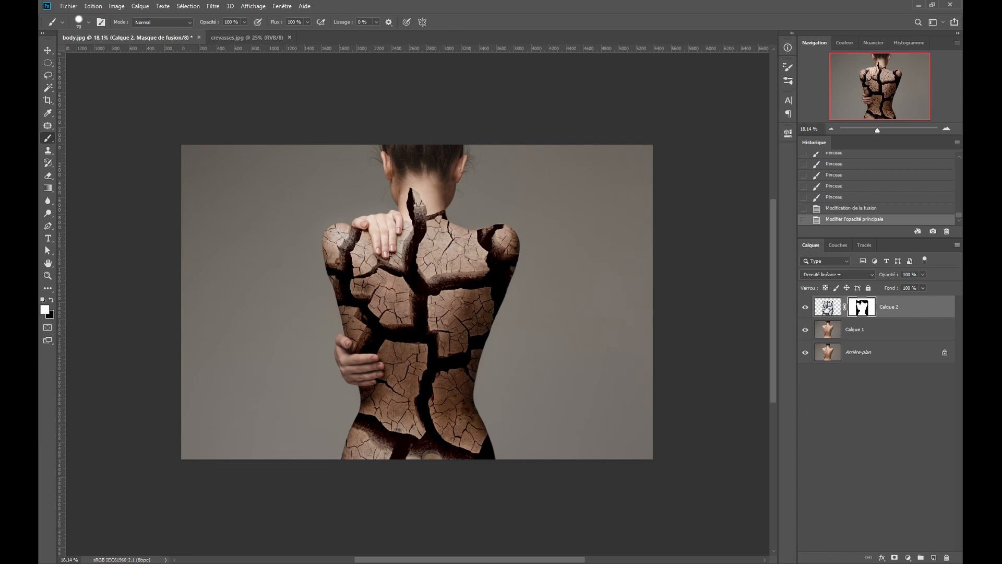
# Step: Duplicate the masked crack texture layer Calque 2
pyautogui.click(828, 309)
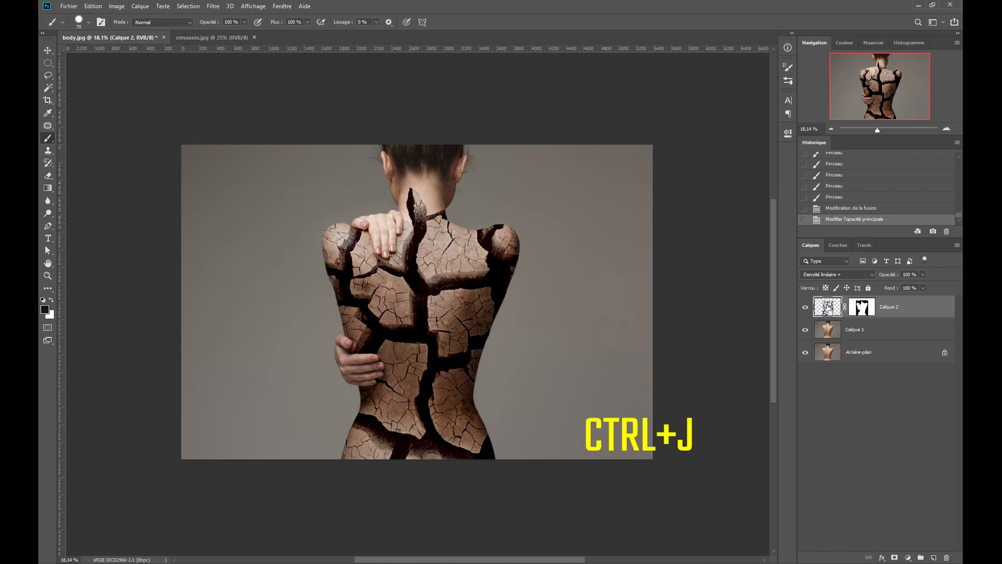
pyautogui.hotkey('ctrl', 'j')
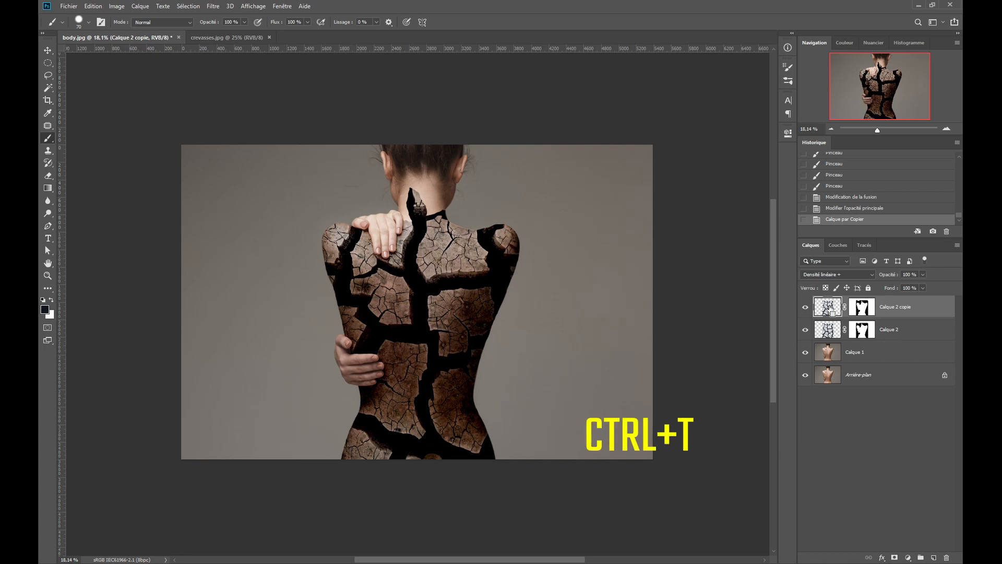
# Step: Scale the copied crack texture down to about 21% and place it over the nape
pyautogui.hotkey('ctrl', 't')
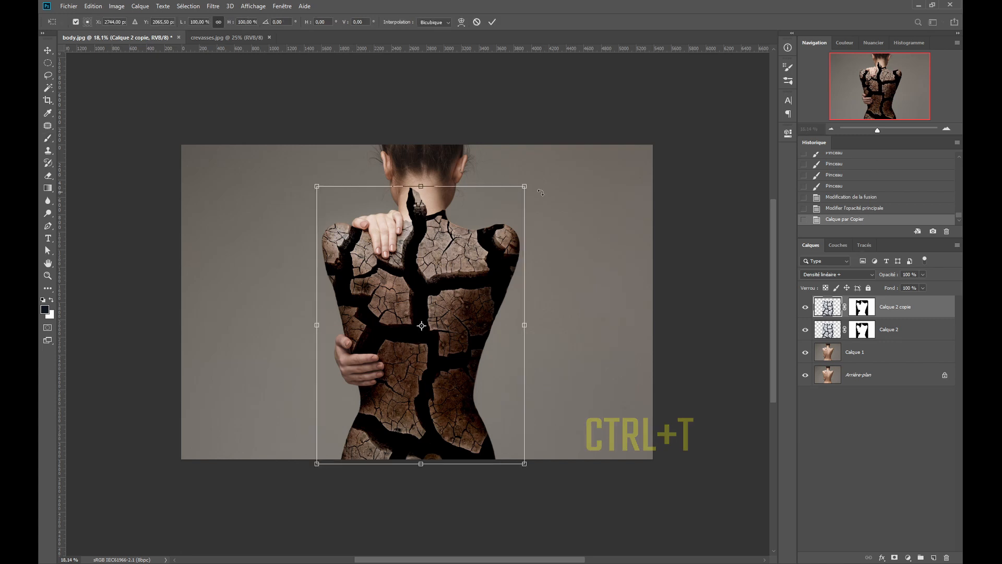
pyautogui.moveTo(525, 187); pyautogui.dragTo(405, 372)
pyautogui.moveTo(363, 408); pyautogui.dragTo(424, 236)
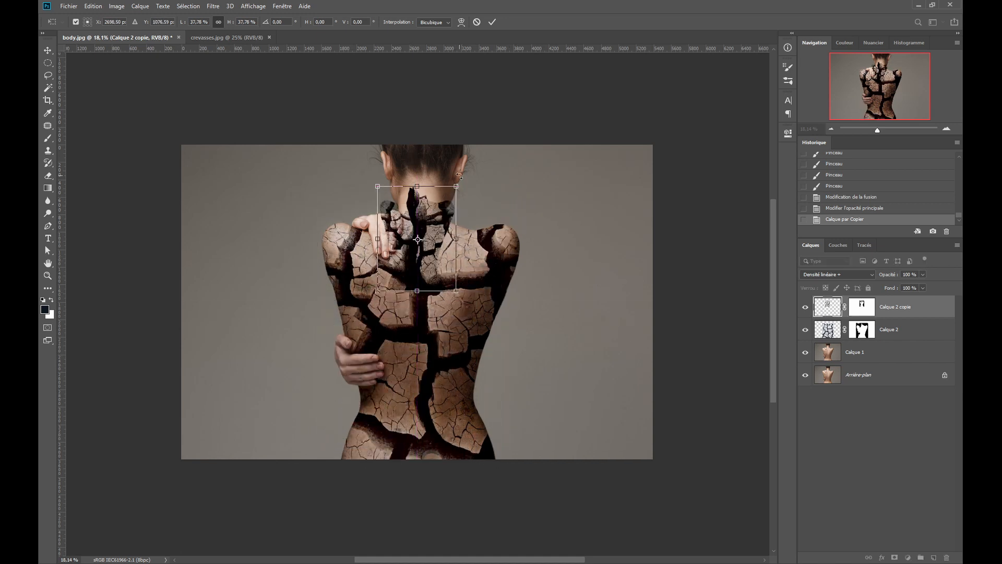
pyautogui.moveTo(456, 186)
pyautogui.mouseDown()
pyautogui.moveTo(420, 230)
pyautogui.moveTo(441, 184)
pyautogui.mouseUp()
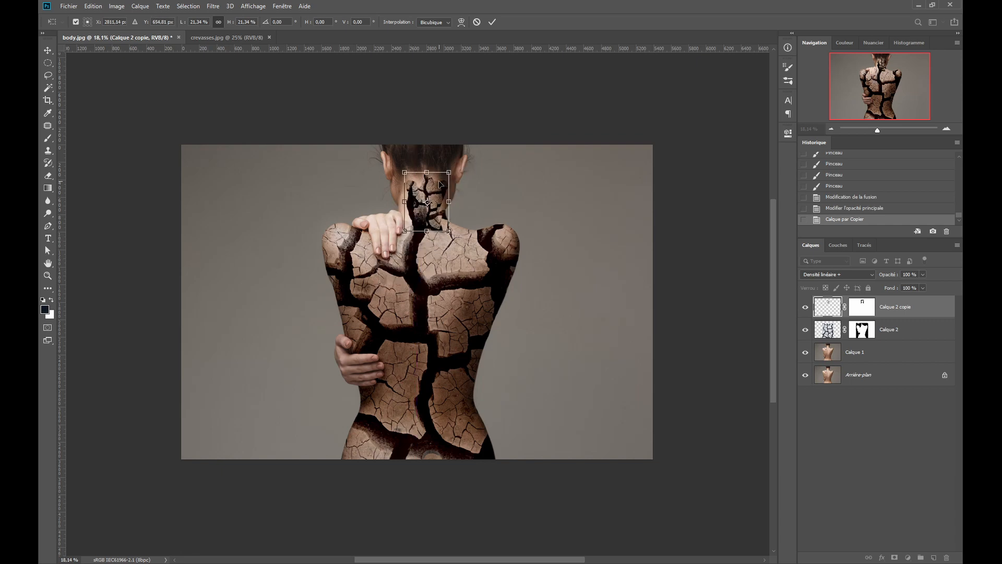
# Step: Enlarge the copied texture to about 38.5% so it spans the neck between the ears, and apply the transformation
pyautogui.scroll(4, 439, 181)
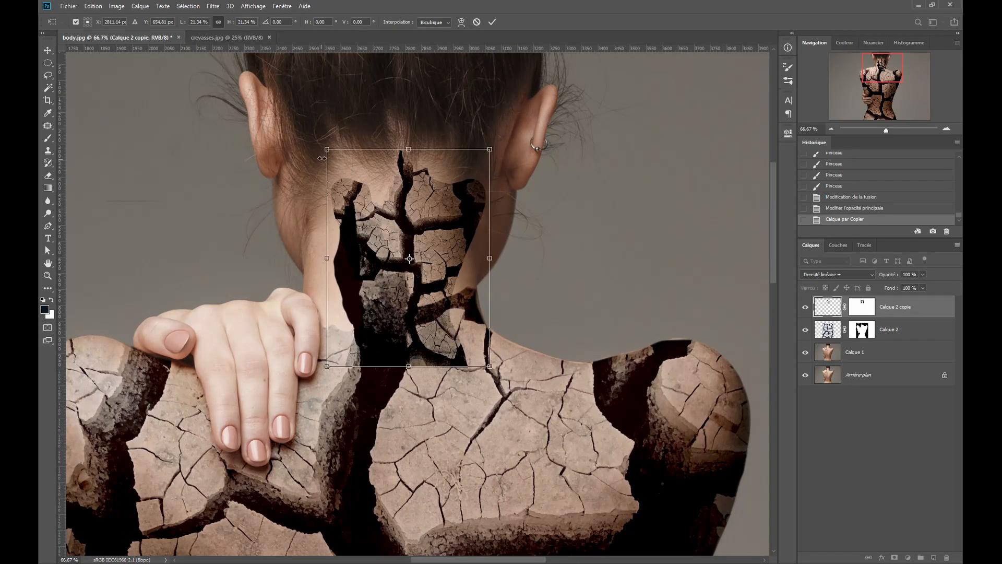
pyautogui.moveTo(322, 158); pyautogui.dragTo(294, 121)
pyautogui.moveTo(481, 239); pyautogui.dragTo(525, 240)
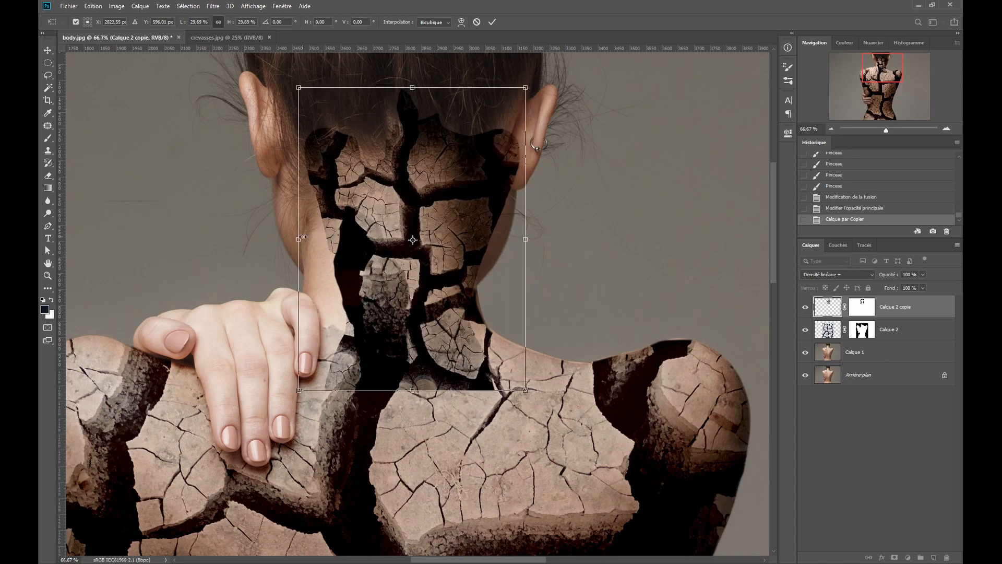
pyautogui.moveTo(303, 237); pyautogui.dragTo(310, 266)
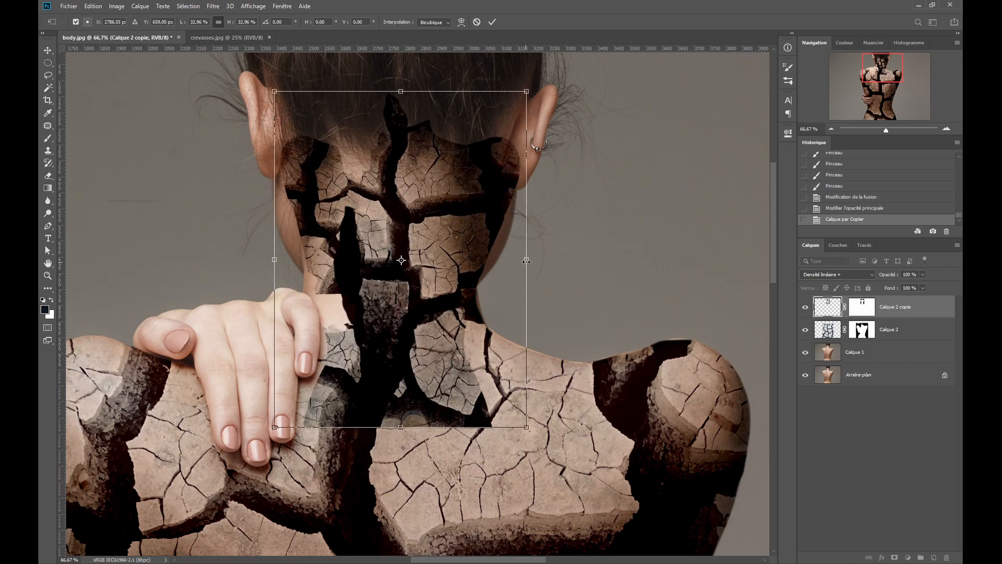
pyautogui.moveTo(527, 261); pyautogui.dragTo(540, 248)
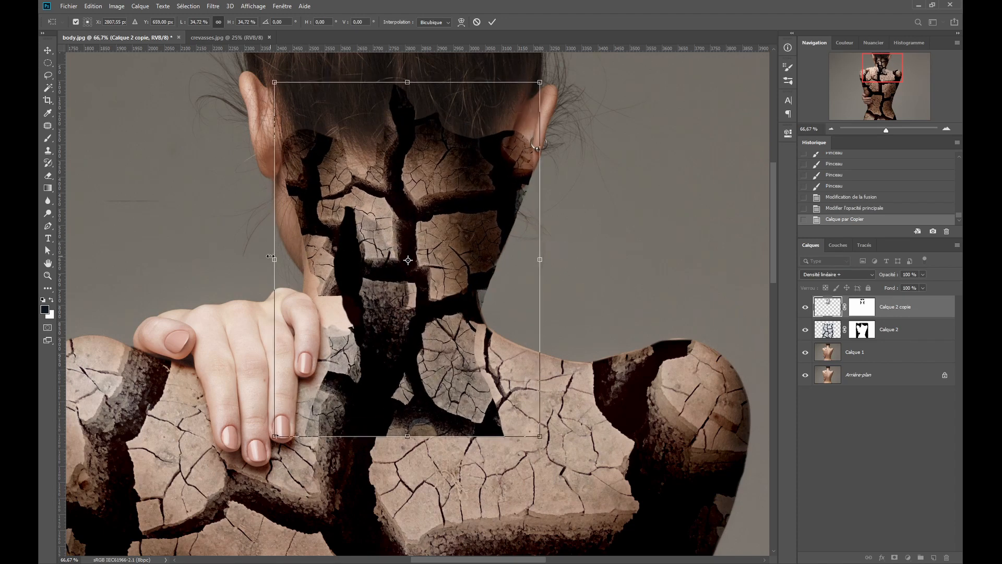
pyautogui.moveTo(267, 259); pyautogui.dragTo(254, 260)
pyautogui.moveTo(407, 182)
pyautogui.mouseDown()
pyautogui.moveTo(410, 201)
pyautogui.moveTo(412, 183)
pyautogui.moveTo(404, 186)
pyautogui.mouseUp()
pyautogui.moveTo(537, 262); pyautogui.dragTo(544, 263)
pyautogui.press('Return')
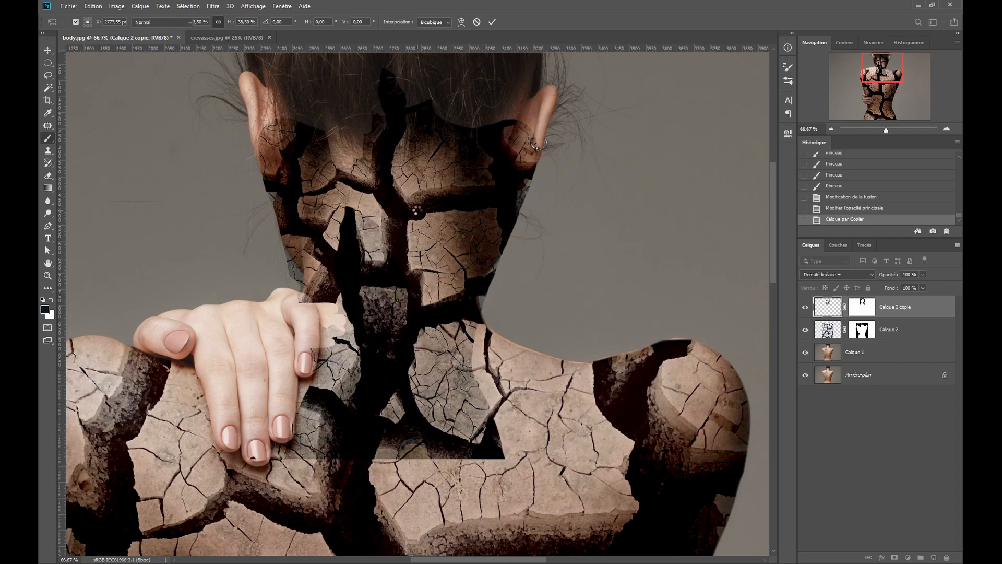
# Step: Select the copied layer's mask and brush the texture to the right contour of the neck, hiding in black and restoring in white
pyautogui.press('b')
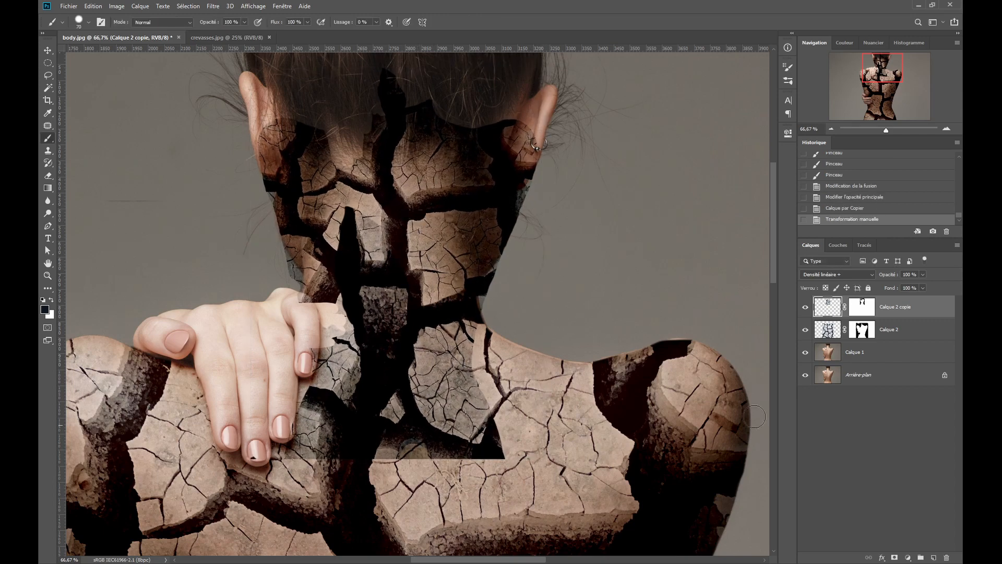
pyautogui.click(861, 309)
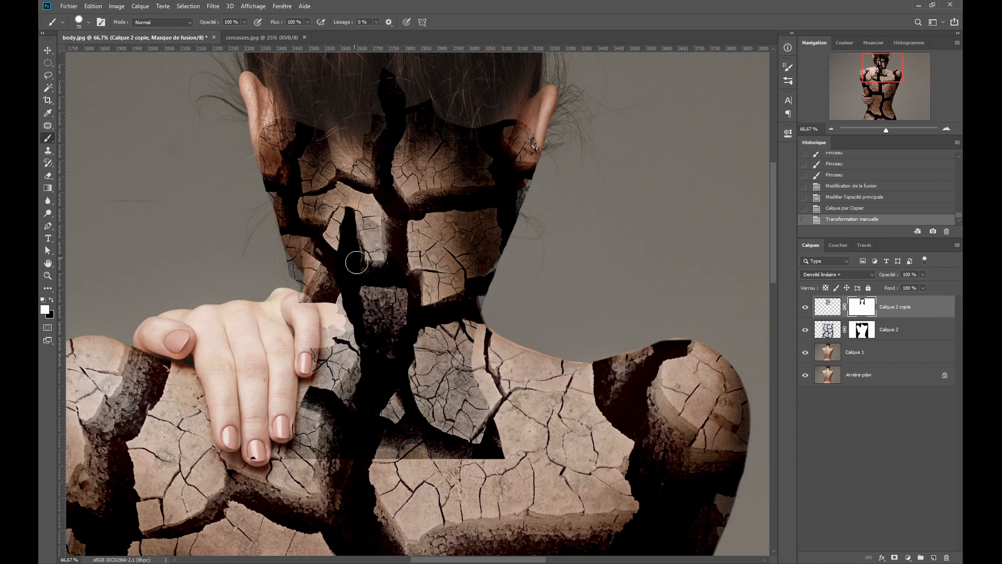
pyautogui.moveTo(494, 305)
pyautogui.mouseDown()
pyautogui.moveTo(504, 277)
pyautogui.moveTo(501, 304)
pyautogui.moveTo(495, 283)
pyautogui.moveTo(479, 277)
pyautogui.moveTo(487, 252)
pyautogui.mouseUp()
pyautogui.press('x')
pyautogui.press('x')
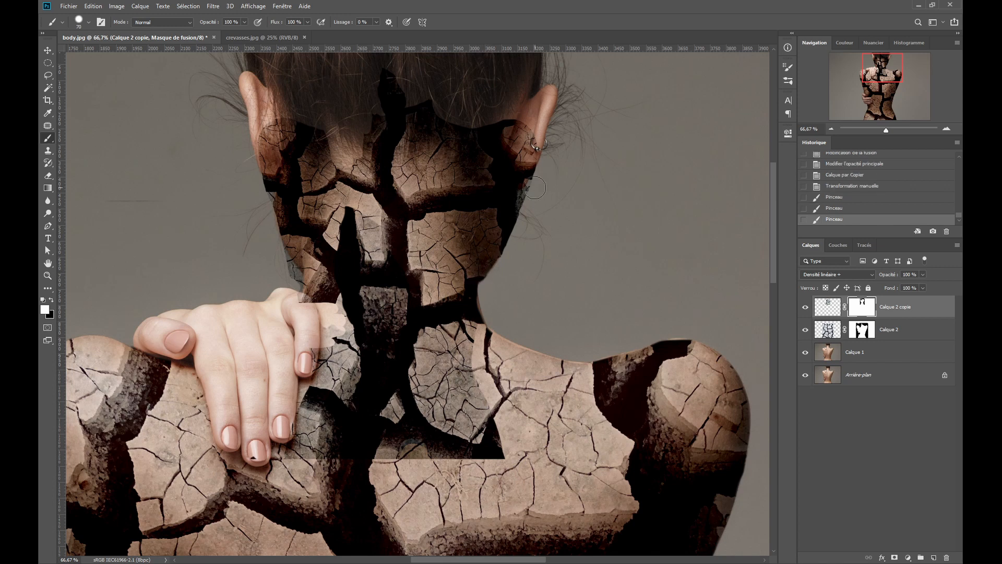
pyautogui.press('x')
pyautogui.moveTo(524, 224); pyautogui.dragTo(536, 190)
pyautogui.moveTo(509, 257)
pyautogui.mouseDown()
pyautogui.moveTo(492, 273)
pyautogui.moveTo(504, 195)
pyautogui.mouseUp()
pyautogui.press('x')
pyautogui.moveTo(470, 314); pyautogui.dragTo(477, 332)
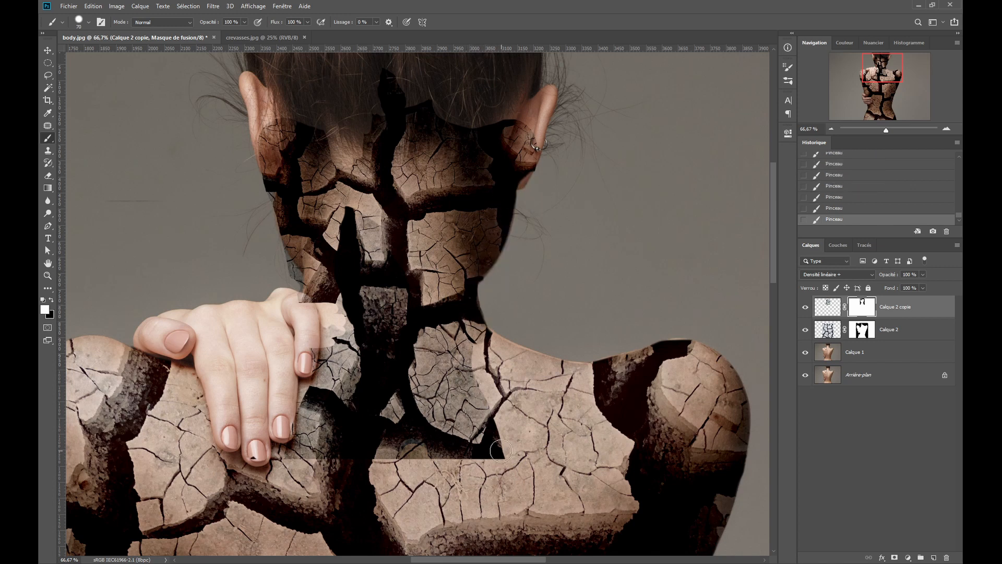
# Step: Mask out the copied texture overlapping the upper back and hand with a 250 px black brush, reducing its opacity to 29%
pyautogui.press('x')
pyautogui.moveTo(495, 449); pyautogui.dragTo(504, 438)
pyautogui.moveTo(209, 22); pyautogui.dragTo(171, 31)
pyautogui.press(']')
pyautogui.press(']')
pyautogui.press(']')
pyautogui.press(']')
pyautogui.press(']')
pyautogui.press(']')
pyautogui.press(']')
pyautogui.press(']')
pyautogui.moveTo(462, 436); pyautogui.dragTo(412, 421)
pyautogui.moveTo(325, 425)
pyautogui.mouseDown()
pyautogui.moveTo(445, 437)
pyautogui.moveTo(461, 369)
pyautogui.mouseUp()
pyautogui.moveTo(454, 361)
pyautogui.mouseDown()
pyautogui.moveTo(326, 332)
pyautogui.moveTo(255, 298)
pyautogui.moveTo(275, 328)
pyautogui.moveTo(359, 351)
pyautogui.moveTo(249, 244)
pyautogui.moveTo(257, 275)
pyautogui.mouseUp()
# Step: Undo the oversized white stroke beside the neck and restore cracks along its left edge with a softer 60 px brush
pyautogui.press('x')
pyautogui.click(252, 246)
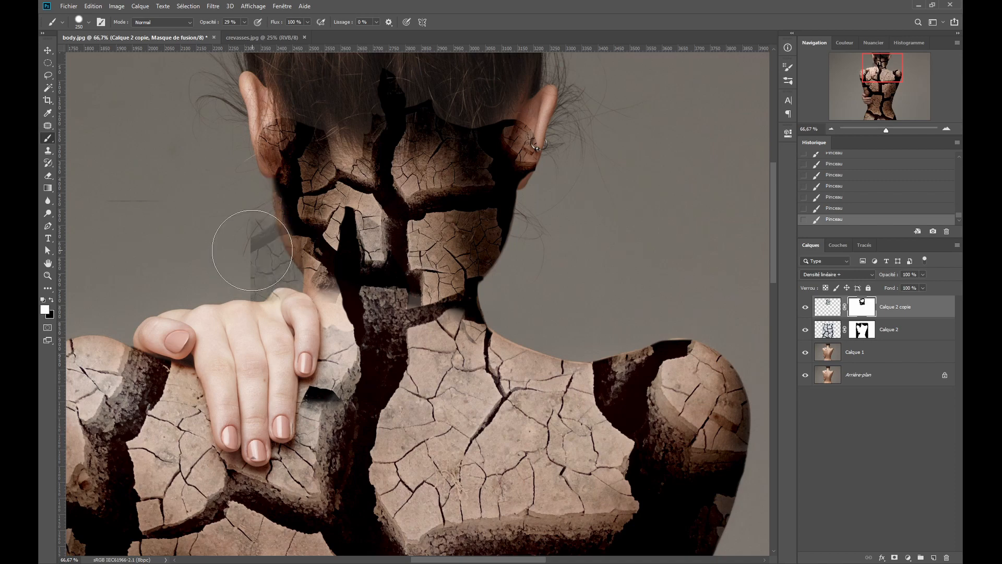
pyautogui.hotkey('ctrl', 'z')
pyautogui.press('[')
pyautogui.press('[')
pyautogui.press('[')
pyautogui.press('[')
pyautogui.press('[')
pyautogui.press('[')
pyautogui.press('[')
pyautogui.press('[')
pyautogui.press('[')
pyautogui.scroll(2, 280, 244)
pyautogui.rightClick(325, 209)
pyautogui.moveTo(447, 266); pyautogui.dragTo(412, 266)
pyautogui.click(317, 229)
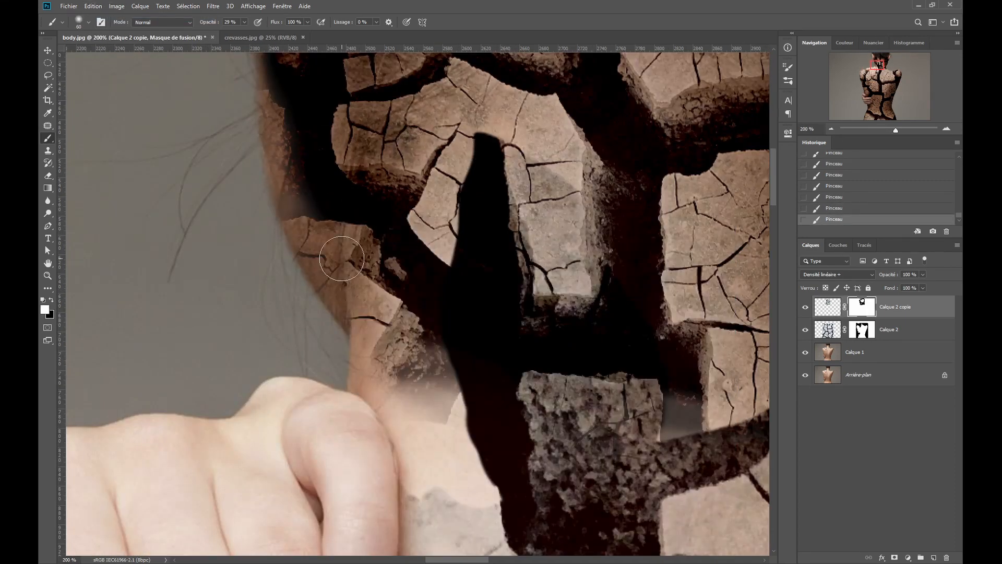
# Step: Enlarge the brush to 100 px and fade the texture over the hair and right ear in black
pyautogui.press('x')
pyautogui.scroll(-2, 470, 235)
pyautogui.press(']')
pyautogui.press(']')
pyautogui.press(']')
pyautogui.press(']')
pyautogui.moveTo(405, 196)
pyautogui.mouseDown()
pyautogui.moveTo(649, 264)
pyautogui.moveTo(692, 357)
pyautogui.mouseUp()
# Step: Lower the brush opacity to 12%, fade the texture around the hairline and left ear, and touch up the left neck edge in white
pyautogui.press('1')
pyautogui.press('2')
pyautogui.moveTo(424, 267)
pyautogui.mouseDown()
pyautogui.moveTo(398, 265)
pyautogui.moveTo(435, 298)
pyautogui.moveTo(454, 237)
pyautogui.mouseUp()
pyautogui.moveTo(223, 268)
pyautogui.mouseDown()
pyautogui.moveTo(194, 327)
pyautogui.moveTo(231, 308)
pyautogui.moveTo(246, 275)
pyautogui.moveTo(274, 313)
pyautogui.mouseUp()
pyautogui.press('x')
pyautogui.moveTo(249, 464); pyautogui.dragTo(260, 464)
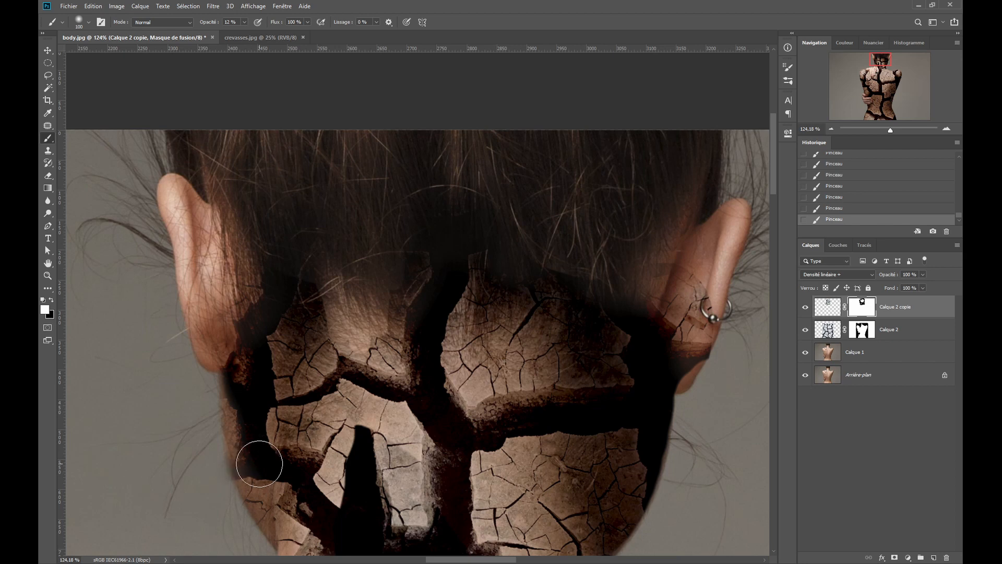
# Step: Clean the right edge of the neck on the mask with a 20 px black brush at 64% opacity
pyautogui.press('[')
pyautogui.press('[')
pyautogui.press('[')
pyautogui.press('[')
pyautogui.press('[')
pyautogui.press('[')
pyautogui.press('[')
pyautogui.press('[')
pyautogui.press('[')
pyautogui.press('[')
pyautogui.press('[')
pyautogui.press('6')
pyautogui.press('4')
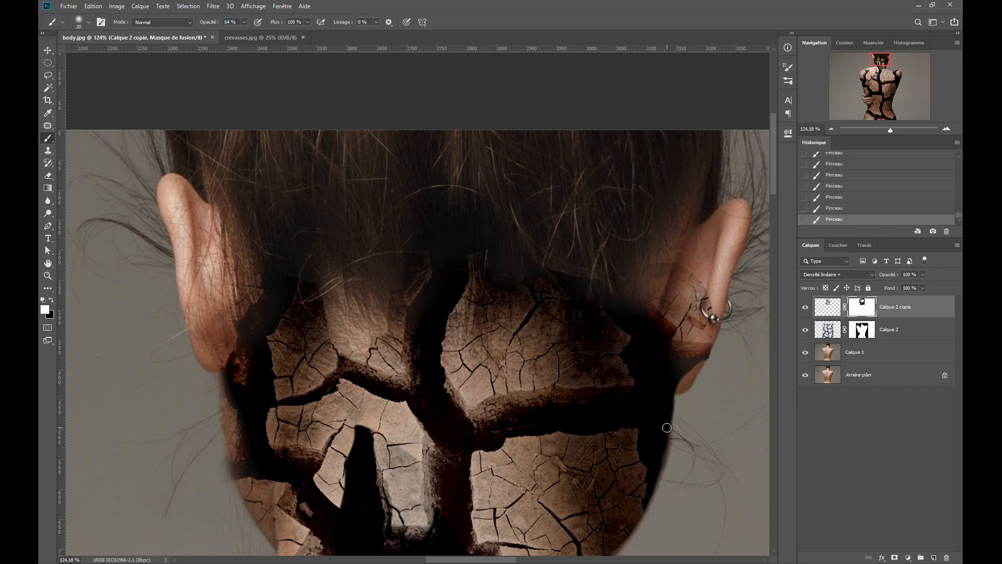
pyautogui.press('x')
pyautogui.moveTo(669, 427)
pyautogui.mouseDown()
pyautogui.moveTo(647, 516)
pyautogui.moveTo(659, 511)
pyautogui.mouseUp()
# Step: Mask the texture off the right ear with a 150 px black brush at 100% opacity
pyautogui.press('0')
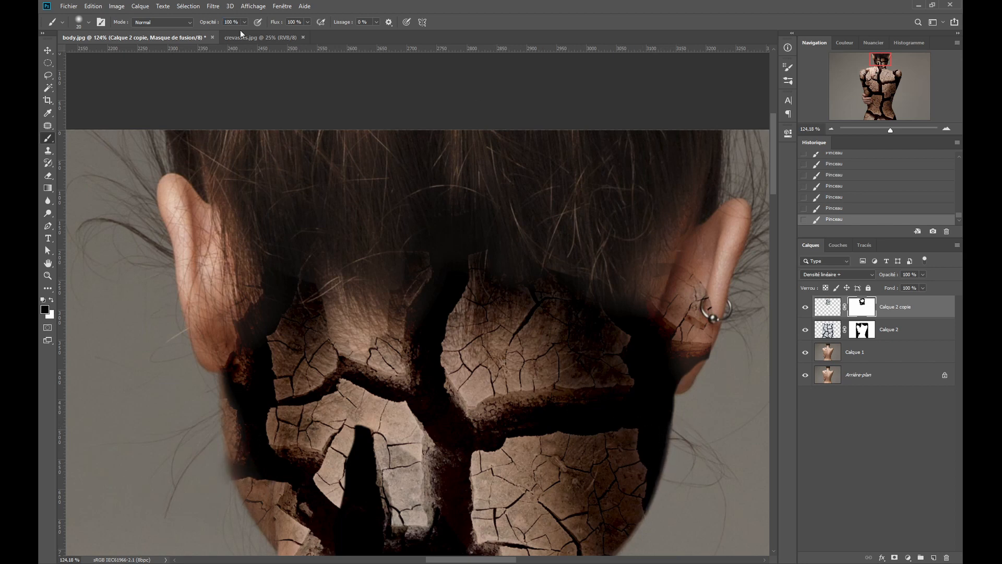
pyautogui.press(']')
pyautogui.press(']')
pyautogui.press(']')
pyautogui.press(']')
pyautogui.press(']')
pyautogui.press(']')
pyautogui.press(']')
pyautogui.press(']')
pyautogui.press(']')
pyautogui.press(']')
pyautogui.press(']')
pyautogui.press(']')
pyautogui.press(']')
pyautogui.moveTo(673, 277)
pyautogui.mouseDown()
pyautogui.moveTo(690, 301)
pyautogui.moveTo(703, 374)
pyautogui.mouseUp()
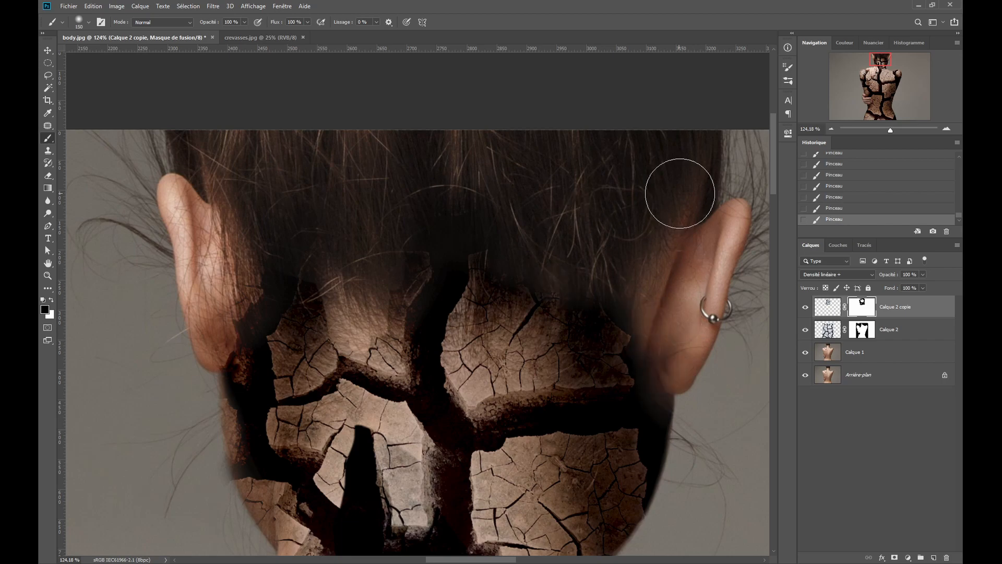
# Step: Paint cracks back at the left part of the hairline in white and soften their blend into the hair with low-opacity black, down to 13%
pyautogui.press('x')
pyautogui.moveTo(318, 226)
pyautogui.mouseDown()
pyautogui.moveTo(326, 293)
pyautogui.moveTo(364, 298)
pyautogui.mouseUp()
pyautogui.press('x')
pyautogui.moveTo(211, 23); pyautogui.dragTo(174, 30)
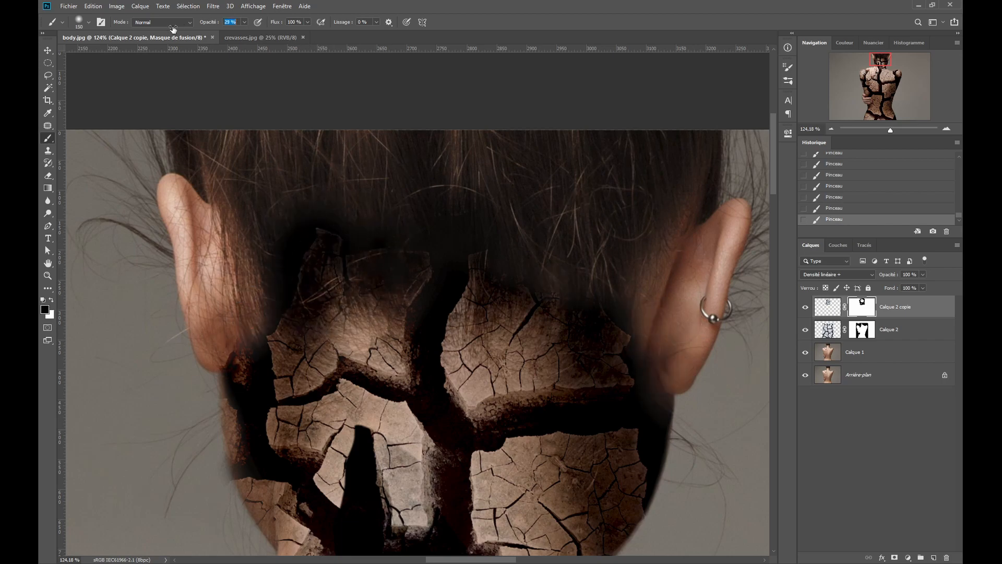
pyautogui.moveTo(312, 248); pyautogui.dragTo(421, 229)
pyautogui.moveTo(420, 387); pyautogui.dragTo(418, 289)
pyautogui.scroll(-5, 418, 291)
pyautogui.moveTo(444, 368); pyautogui.dragTo(444, 293)
pyautogui.scroll(-6, 443, 293)
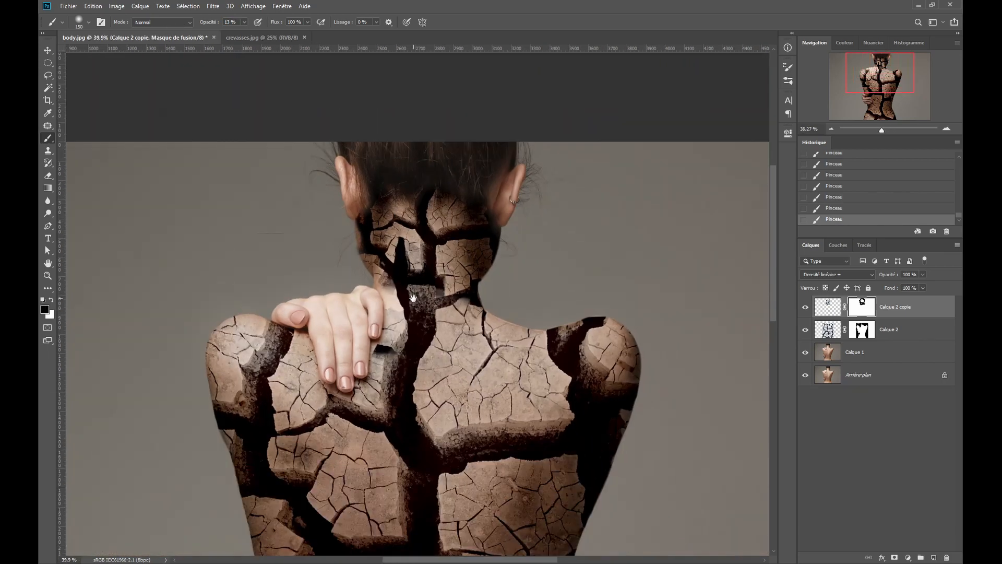
pyautogui.moveTo(411, 252); pyautogui.dragTo(410, 221)
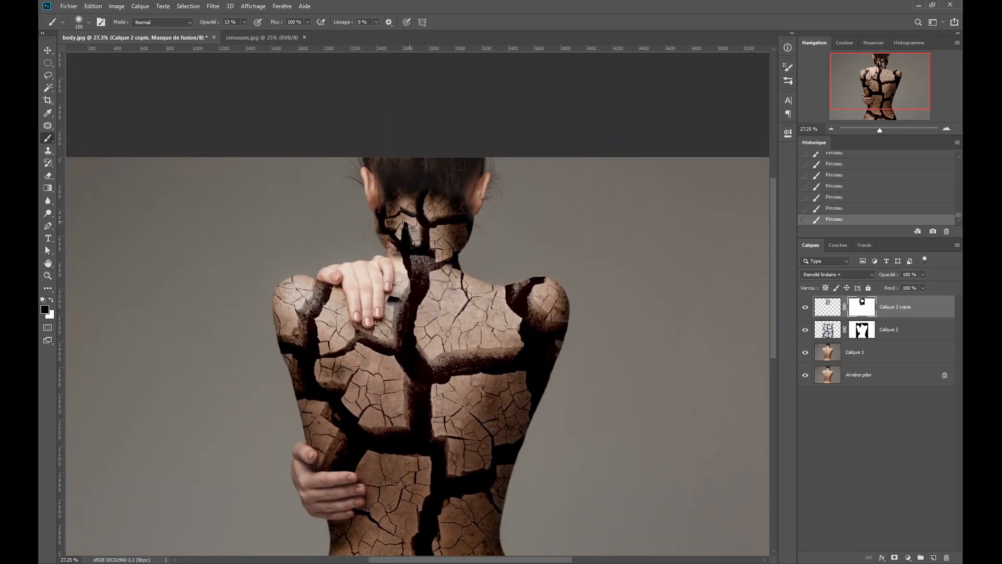
pyautogui.scroll(-1, 443, 236)
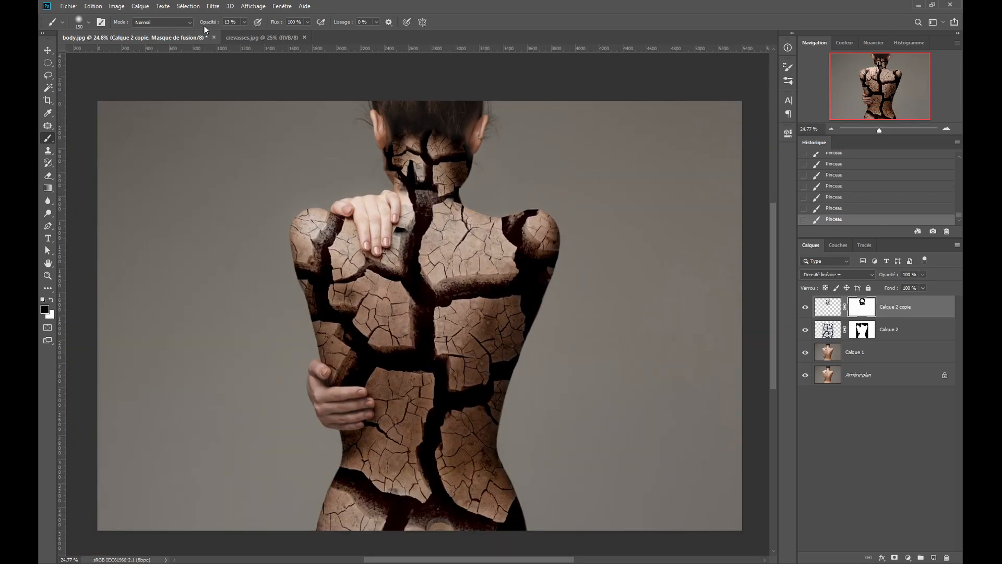
# Step: Merge Calque 2 copie with Calque 2 and set the merged layer's blend mode to Densité linéaire +
pyautogui.click(832, 308)
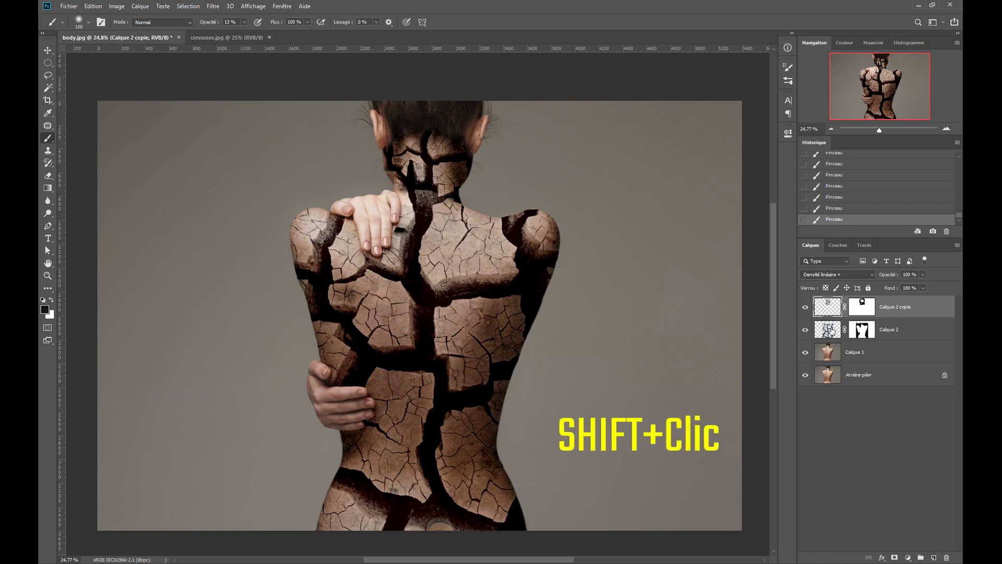
pyautogui.keyDown('shift'); pyautogui.click(832, 330); pyautogui.keyUp('shift')
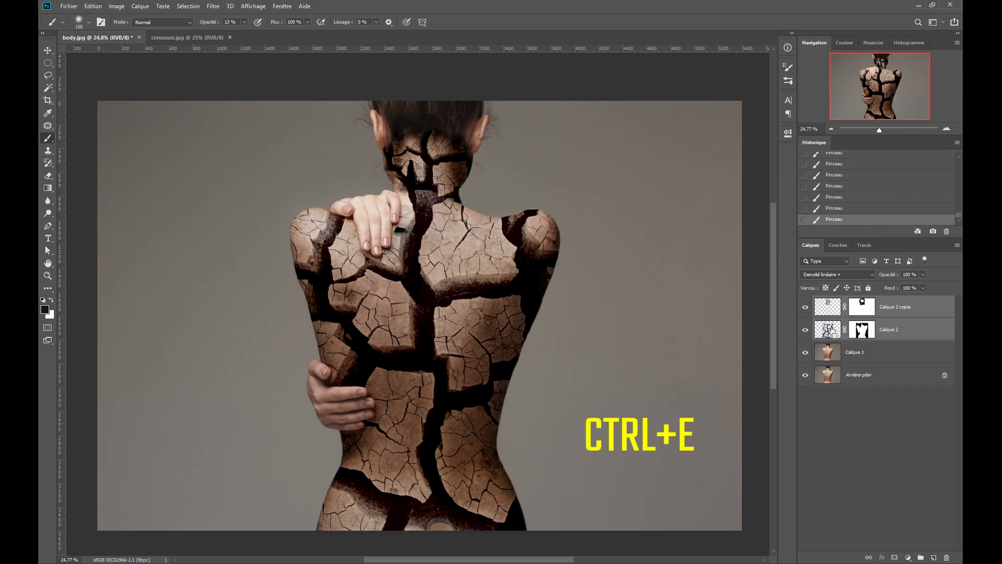
pyautogui.hotkey('ctrl', 'e')
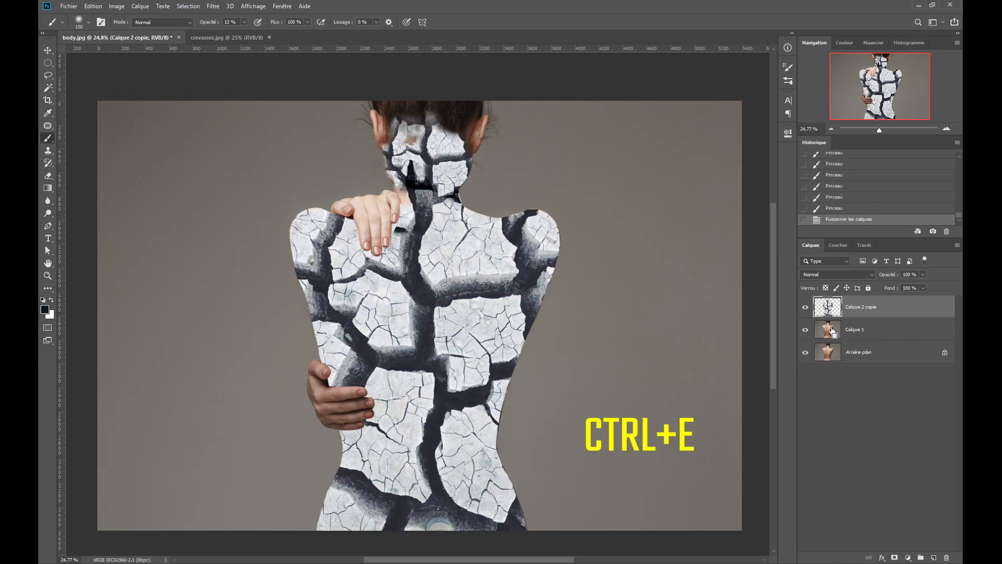
pyautogui.click(832, 274)
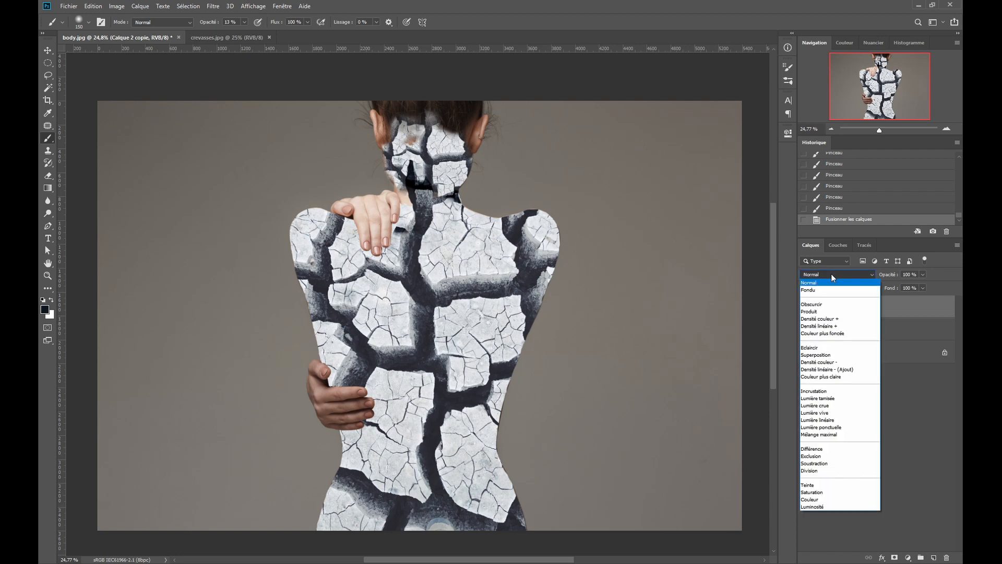
pyautogui.click(831, 328)
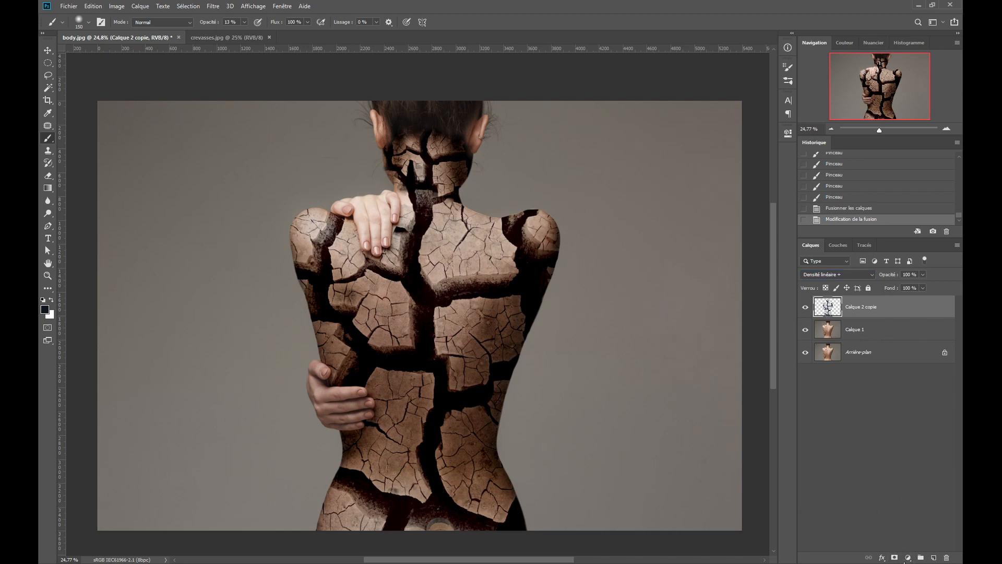
# Step: Add a Courbes adjustment layer and darken the shadows with a curve point at input 114, output 94
pyautogui.click(909, 558)
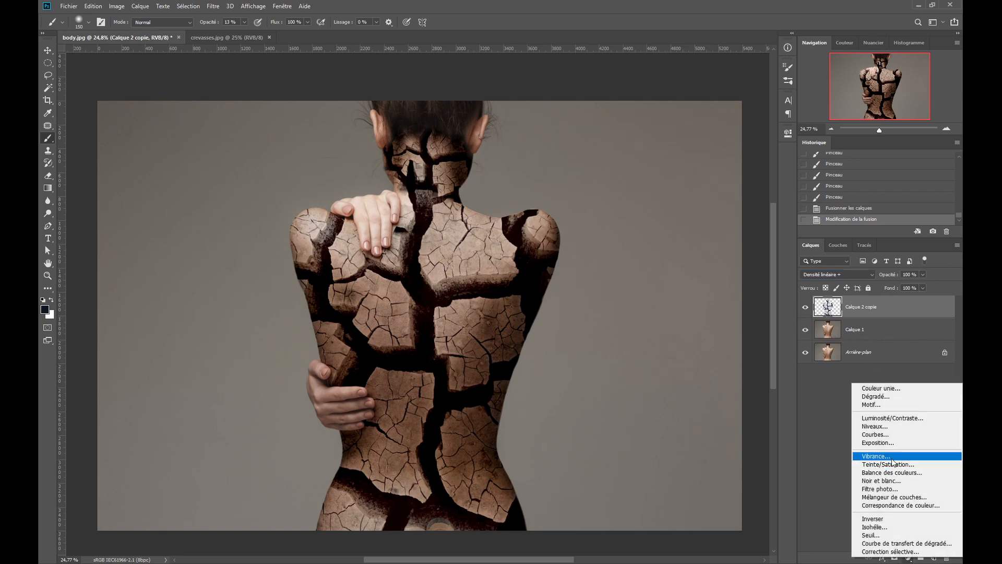
pyautogui.click(876, 435)
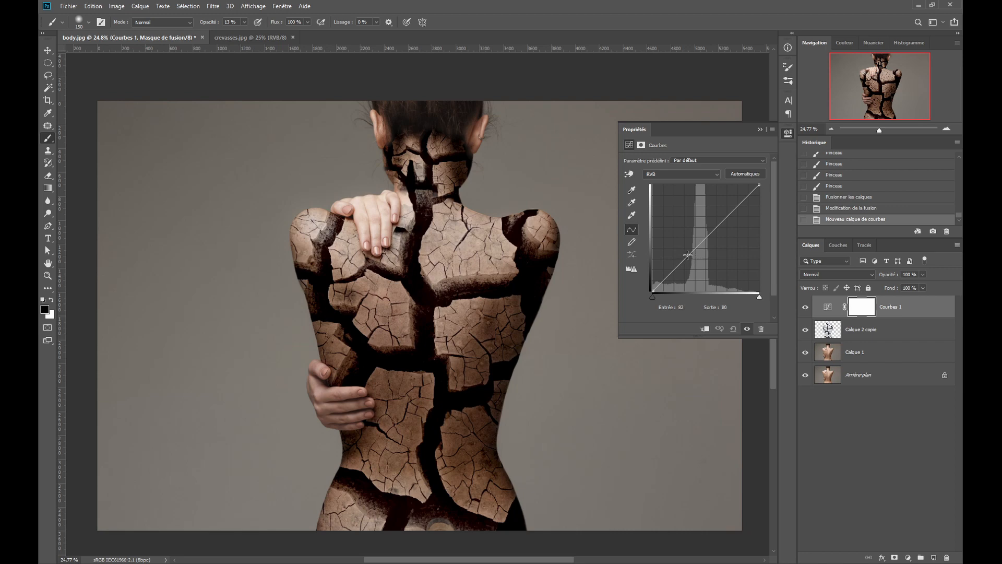
pyautogui.moveTo(687, 256); pyautogui.dragTo(691, 260)
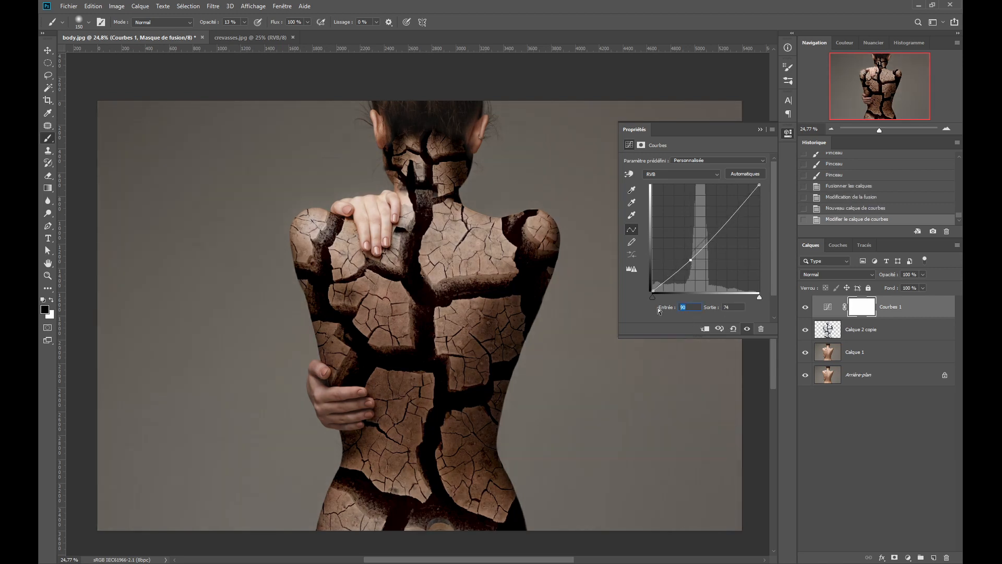
pyautogui.write('94')
pyautogui.press('BackSpace')
pyautogui.write('114')
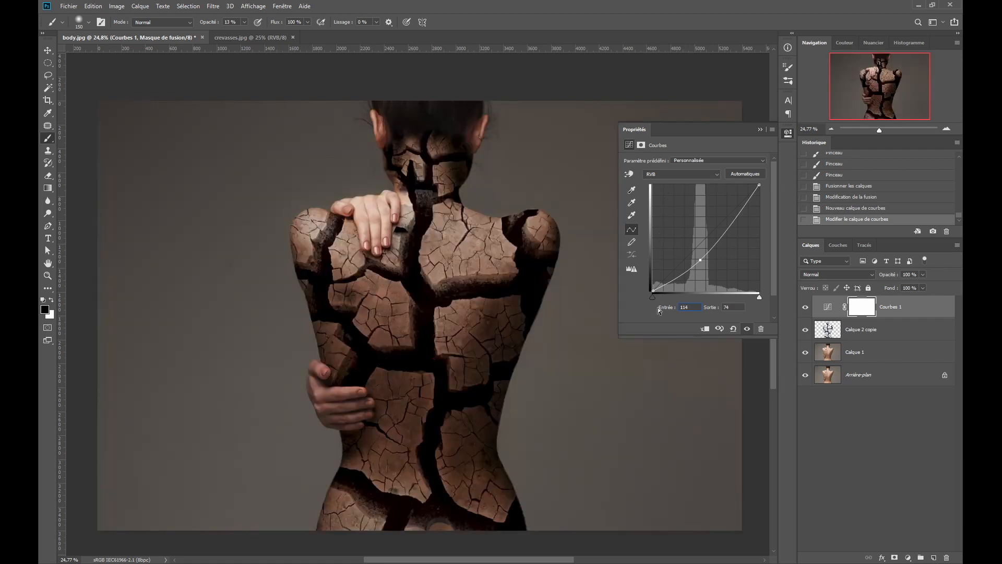
pyautogui.write('94')
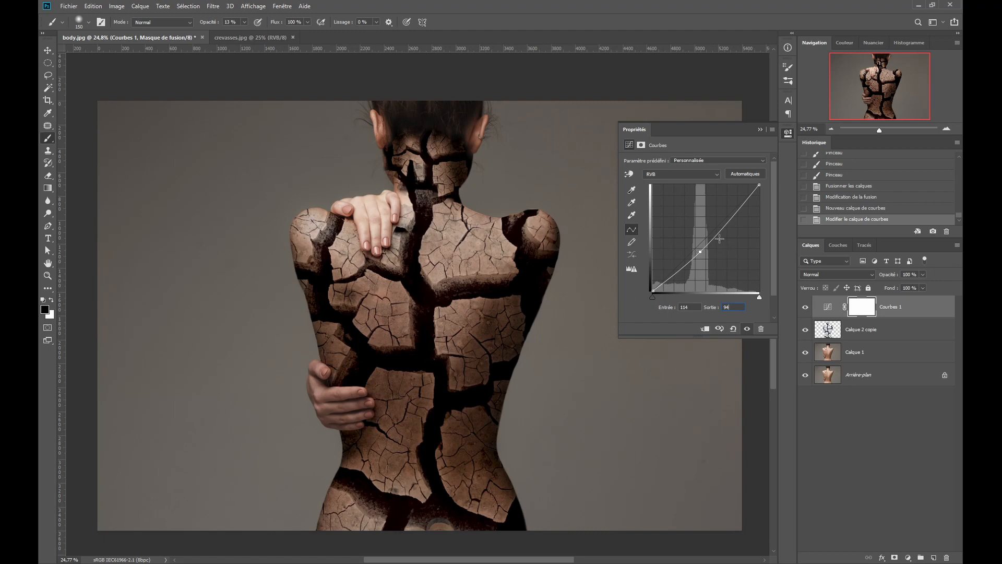
# Step: Brighten the highlights with a second curve point at input 190, output 204
pyautogui.moveTo(736, 211); pyautogui.dragTo(734, 204)
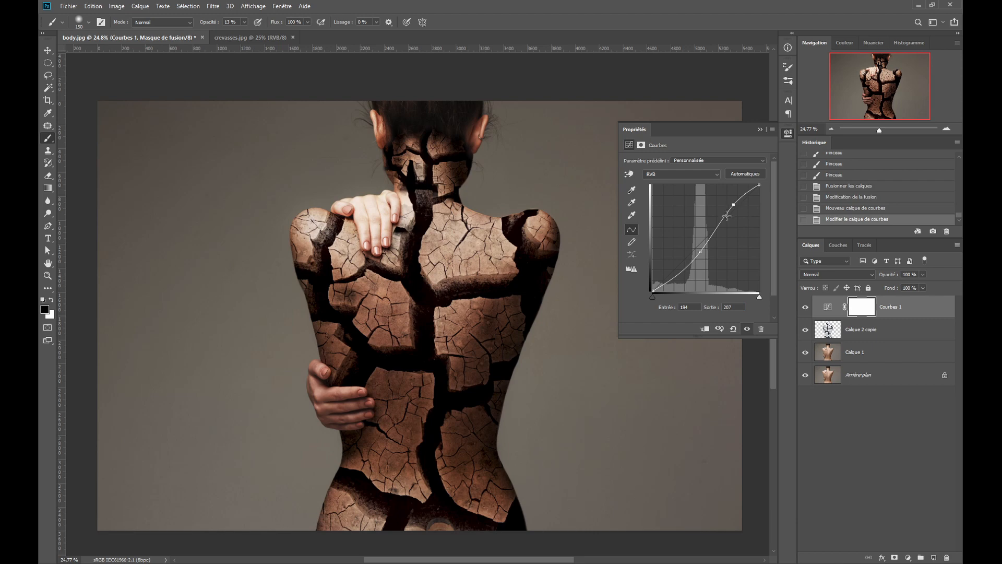
pyautogui.write('190')
pyautogui.write('20')
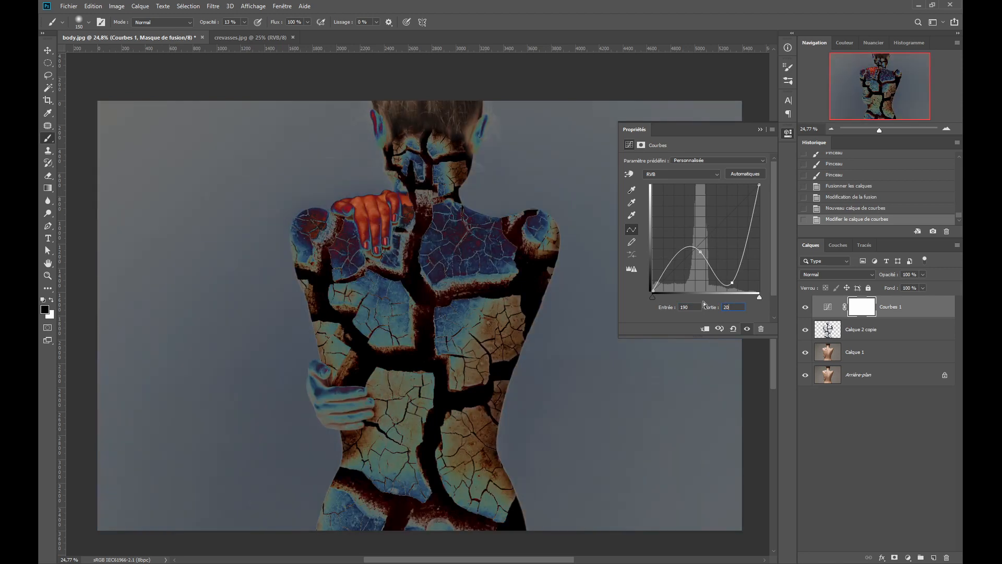
pyautogui.write('4')
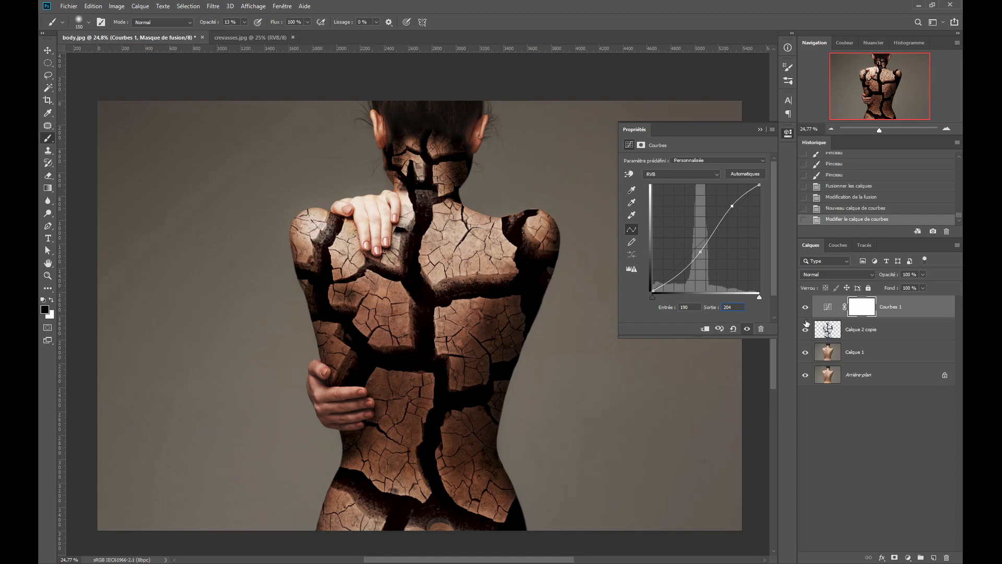
# Step: Compare the image with and without the Courbes adjustment by toggling the adjustment's visibility
pyautogui.click(748, 330)
pyautogui.click(747, 330)
pyautogui.click(748, 330)
pyautogui.click(748, 330)
pyautogui.click(761, 129)
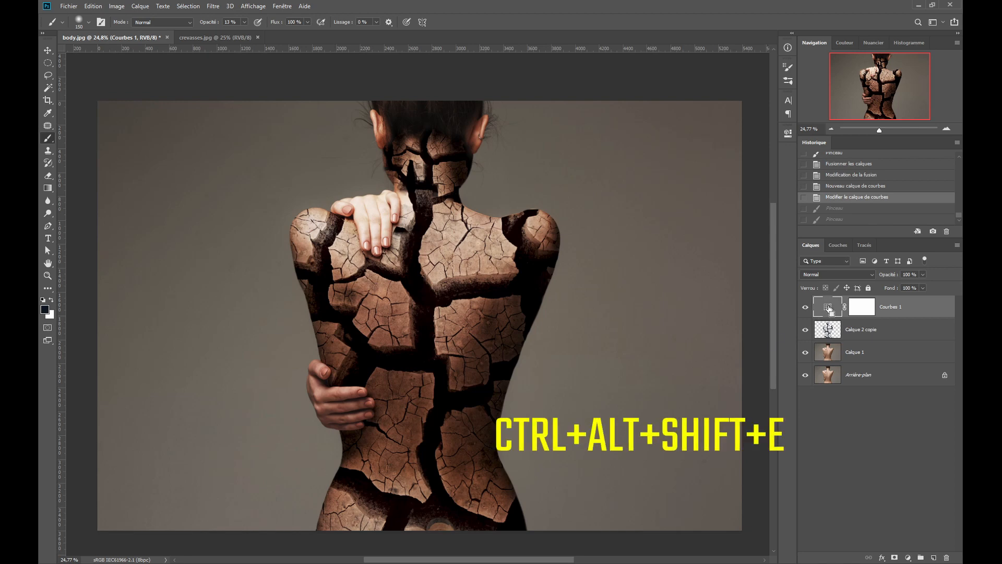
# Step: Stamp all visible layers into a new layer and darken its edges with a Camera Raw post-crop vignette of -26
pyautogui.hotkey('ctrl', 'alt', 'shift', 'e')
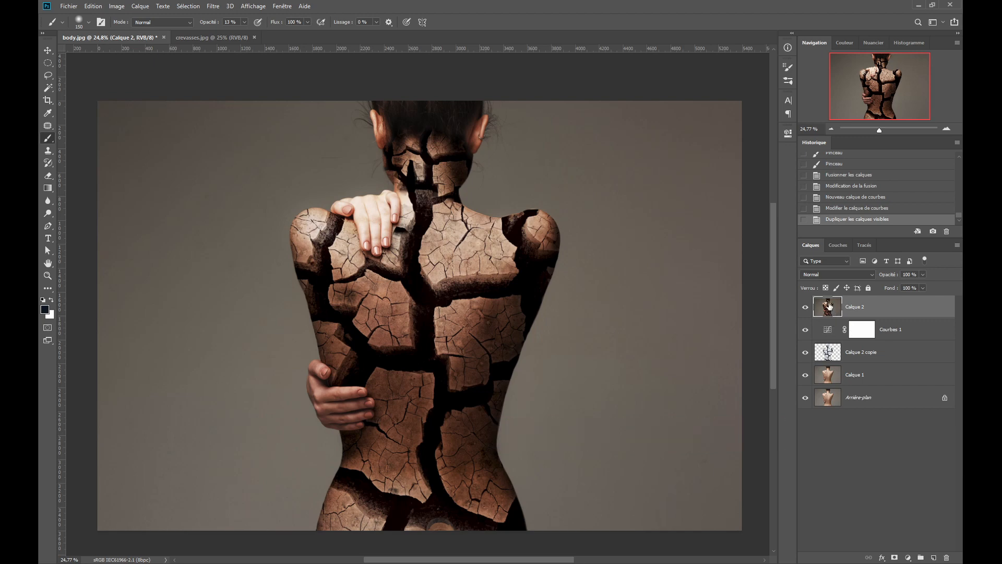
pyautogui.click(213, 6)
pyautogui.click(229, 64)
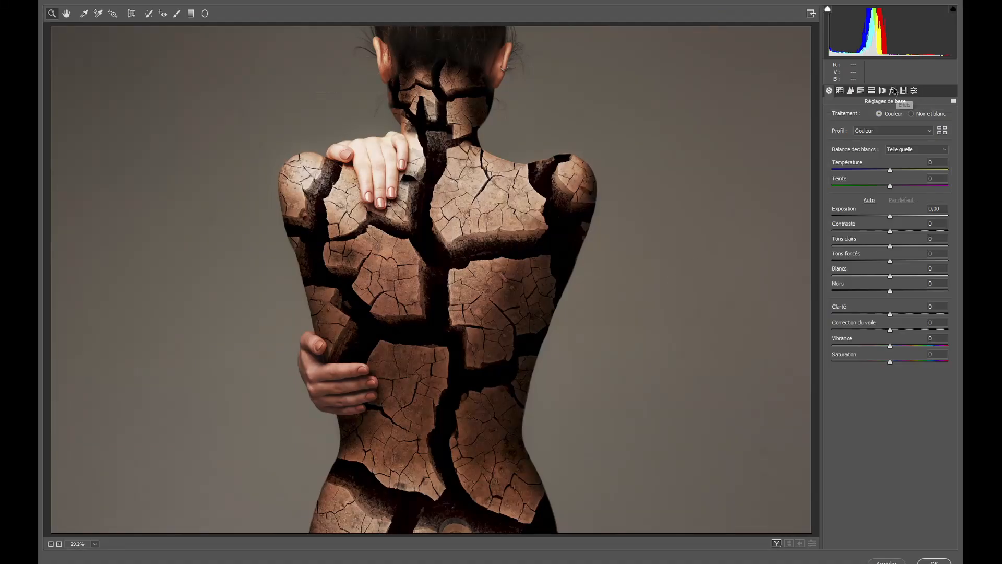
pyautogui.click(893, 90)
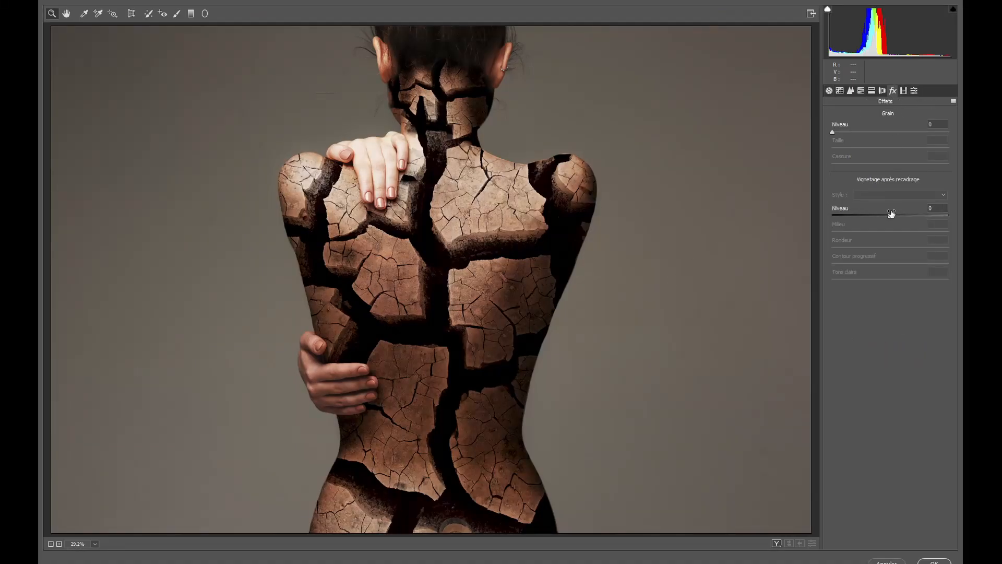
pyautogui.moveTo(892, 219); pyautogui.dragTo(876, 218)
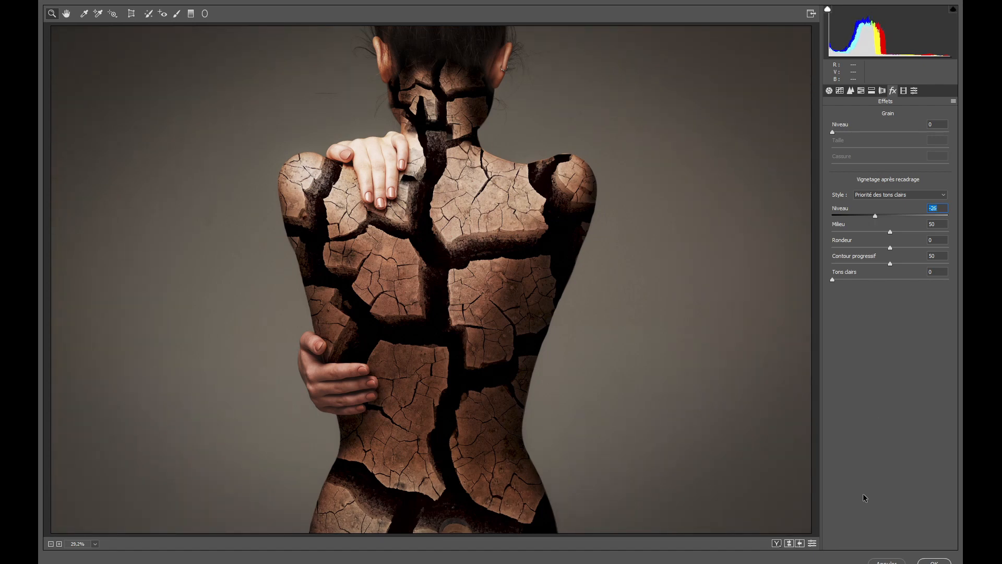
pyautogui.press('Return')
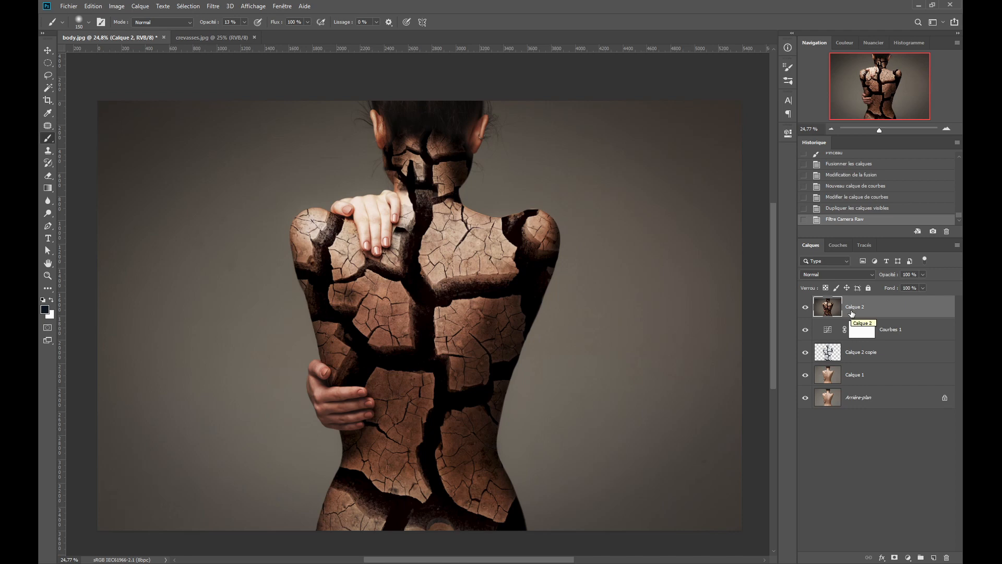
# Step: Add a Mélangeur de couches adjustment layer above Calque 2 and turn on its Monochrome option
pyautogui.click(908, 558)
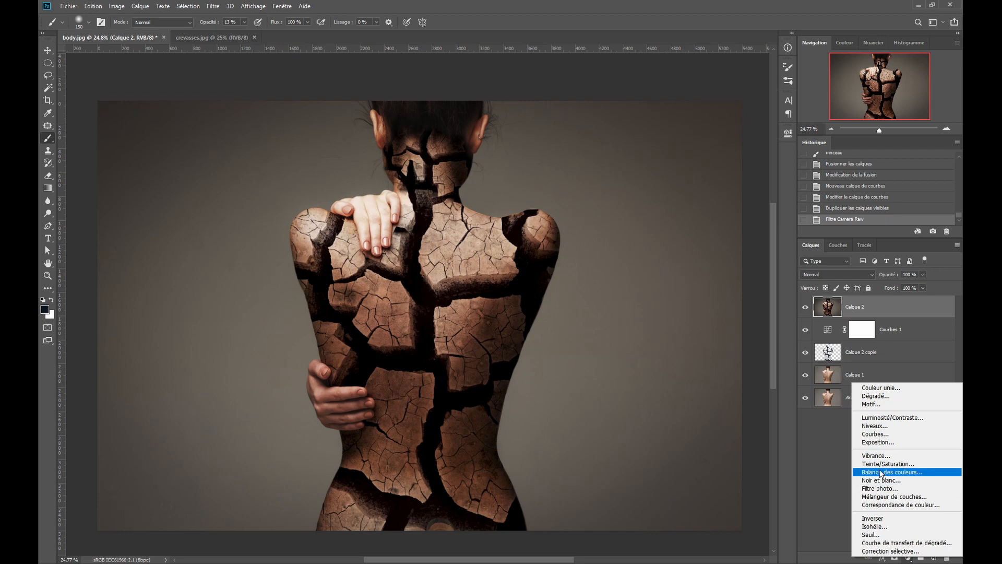
pyautogui.click(825, 488)
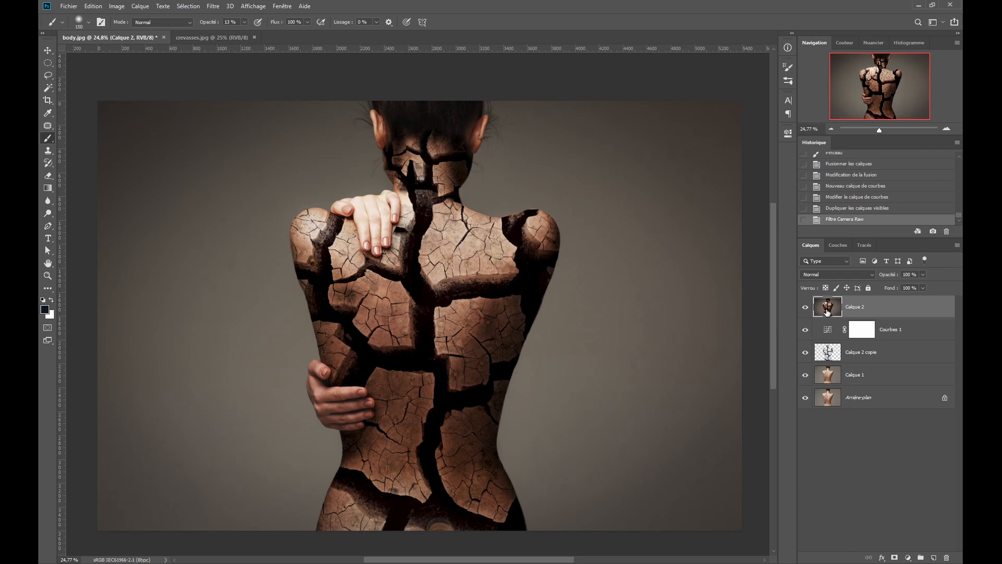
pyautogui.click(906, 557)
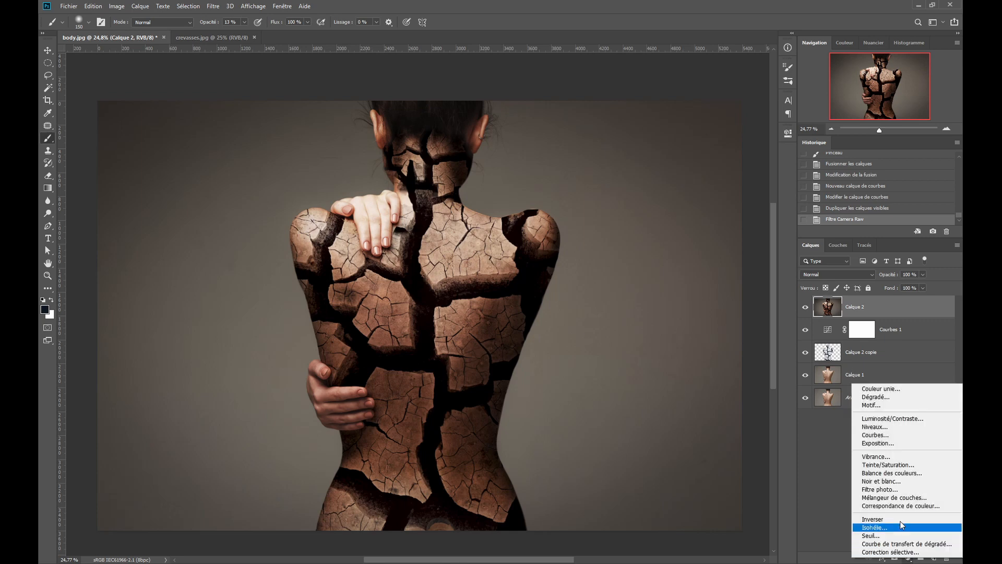
pyautogui.click(878, 497)
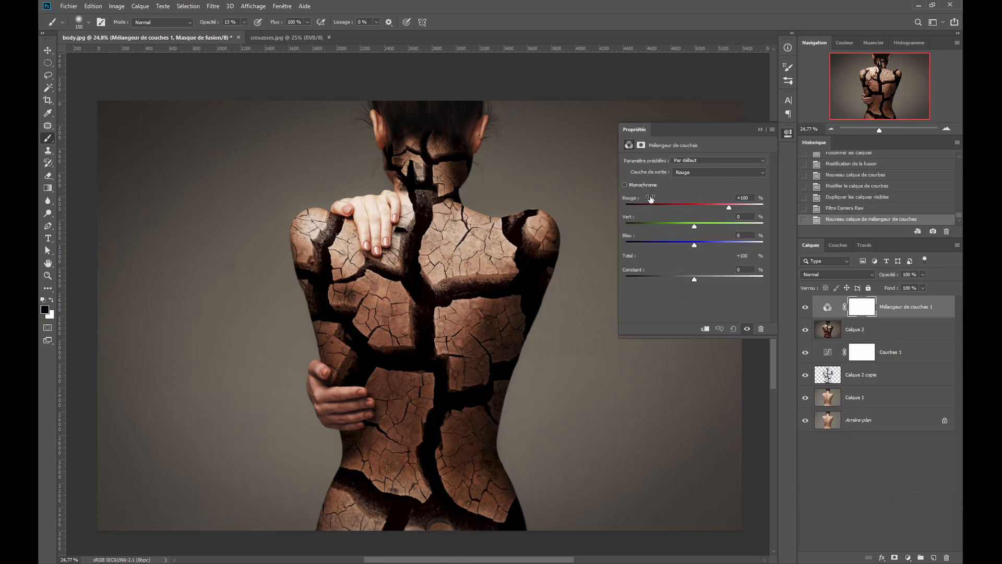
pyautogui.click(625, 185)
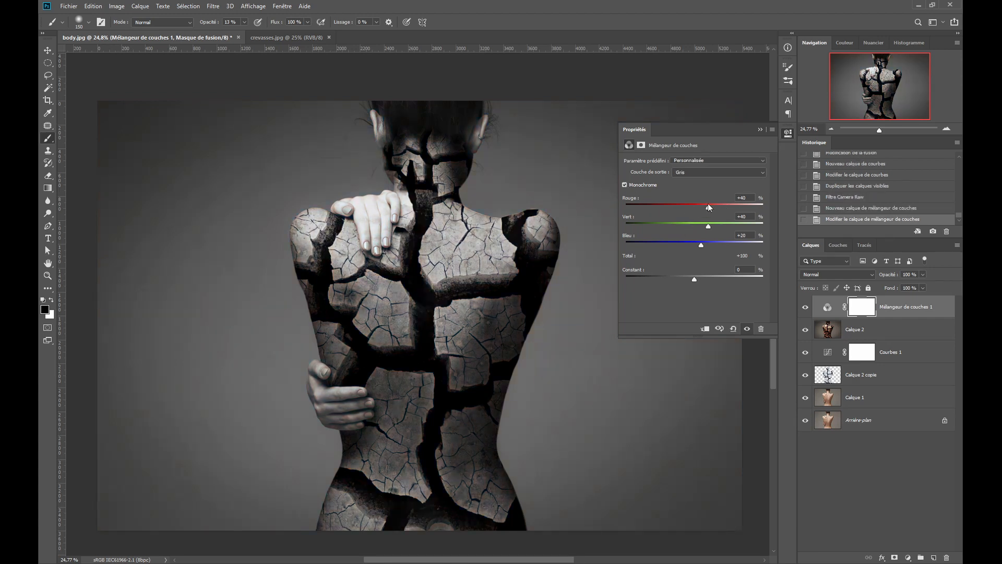
# Step: Set the monochrome channel mix to Rouge +35, Vert +45, Bleu +41 and Constant +4
pyautogui.moveTo(709, 209); pyautogui.dragTo(702, 246)
pyautogui.moveTo(703, 246); pyautogui.dragTo(696, 278)
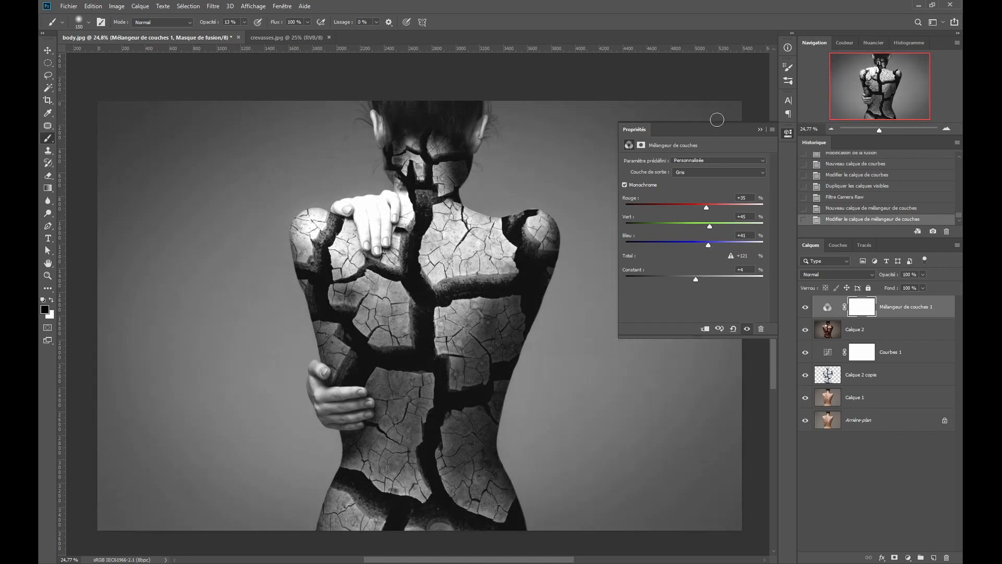
pyautogui.click(761, 130)
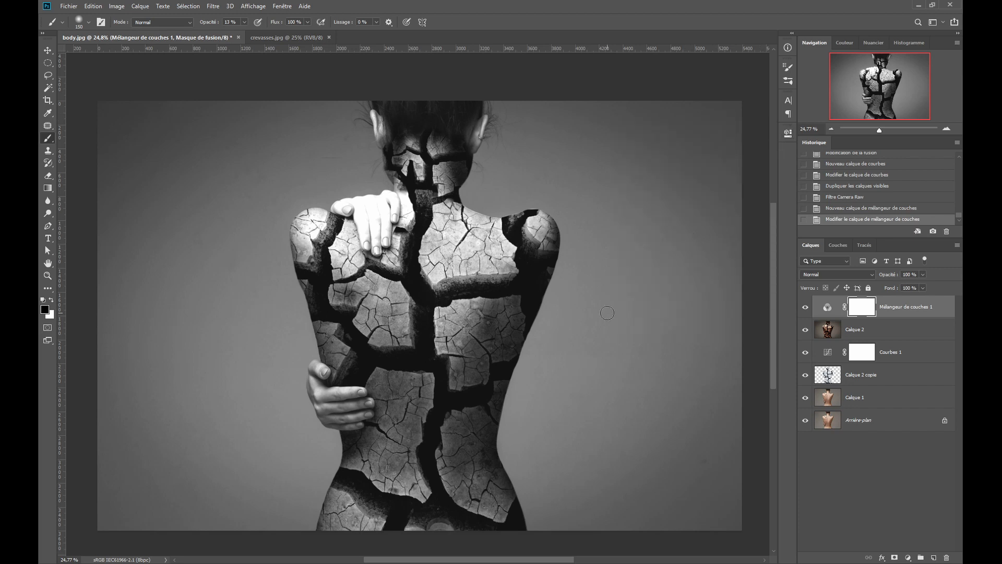